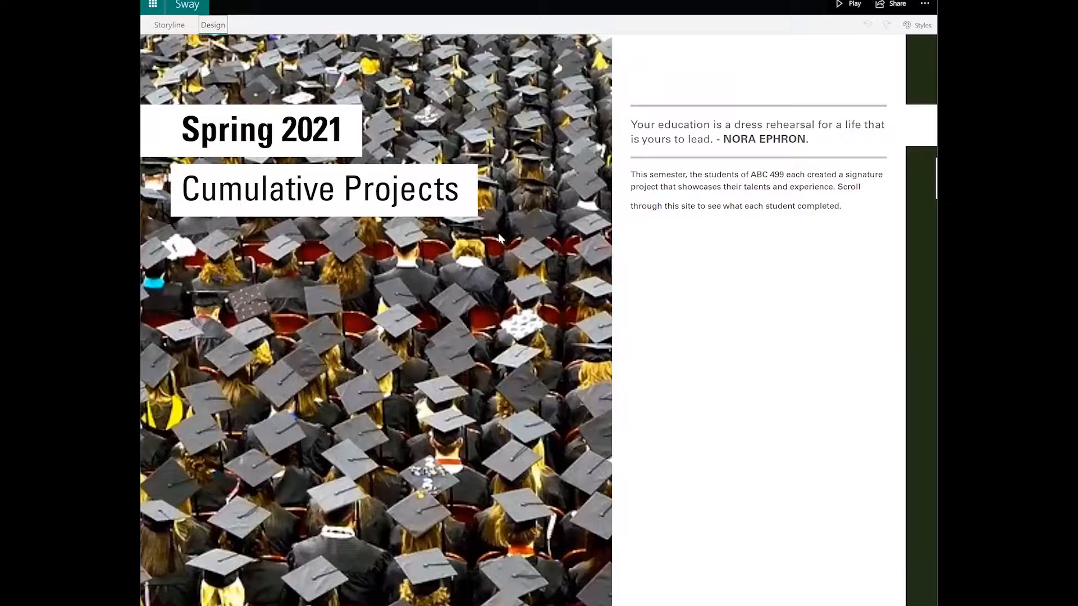
Step: Look through the Sway's design from the title to the Conclusion section, checking the editing options for the cube photo
scroll(449, 232, "right", 2)
scroll(448, 233, "right", 6)
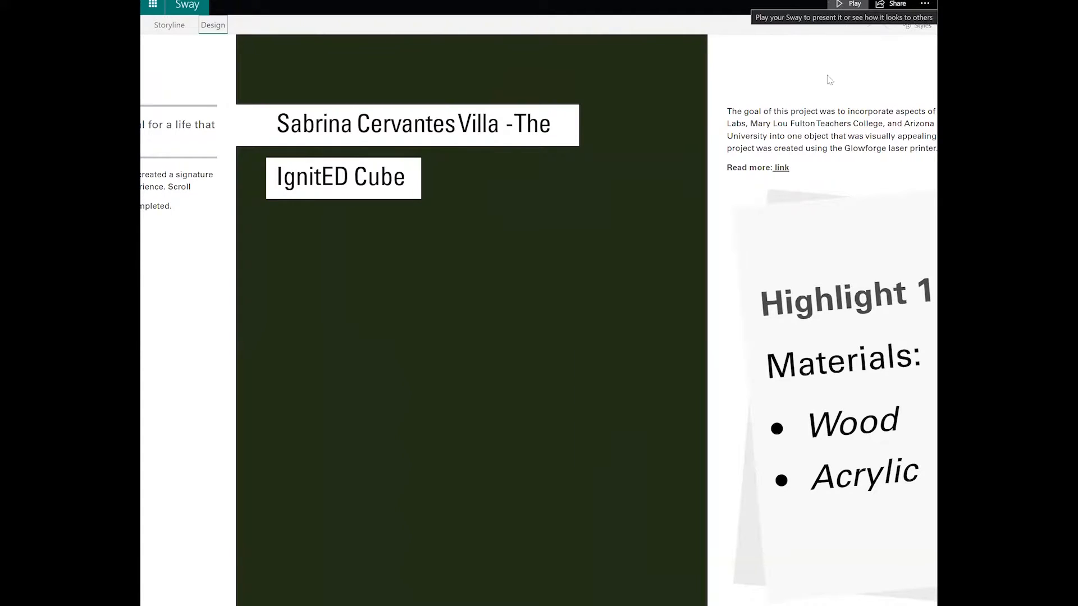
scroll(752, 253, "right", 5)
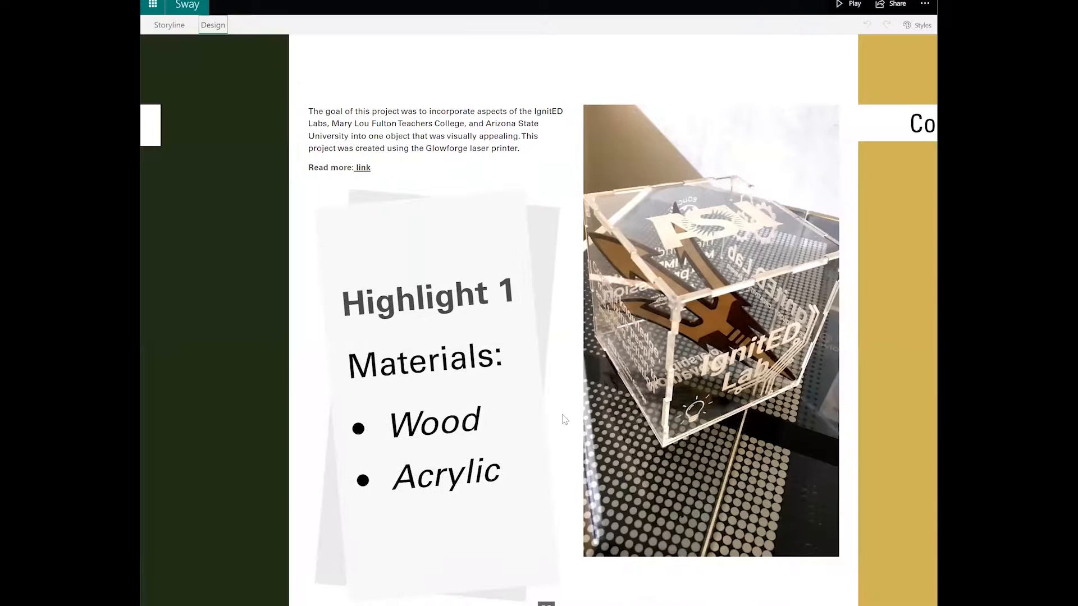
scroll(564, 418, "right", 2)
left_click(497, 395)
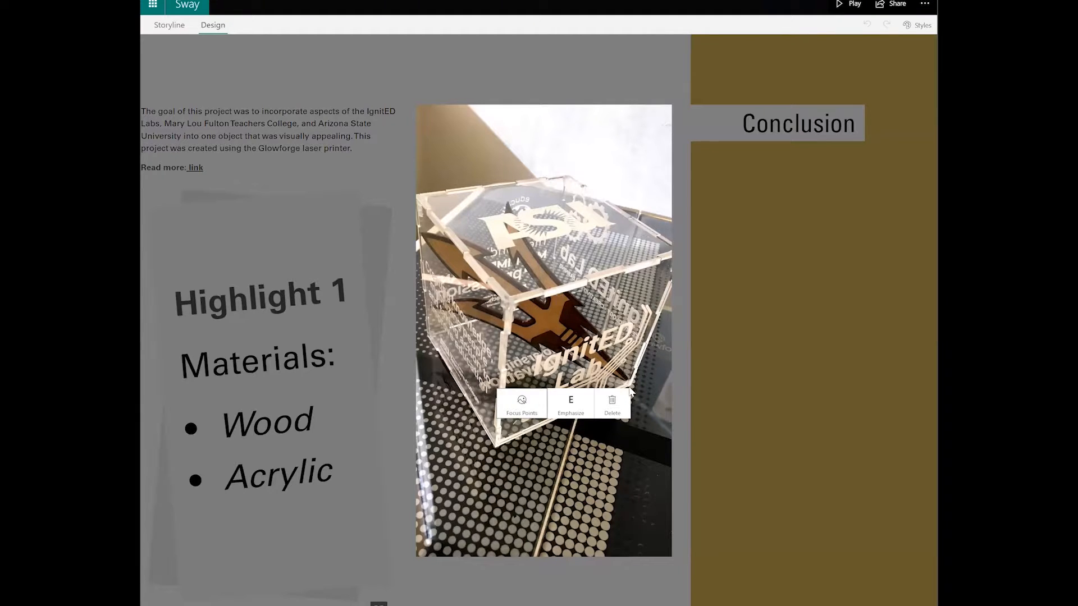
left_click(598, 601)
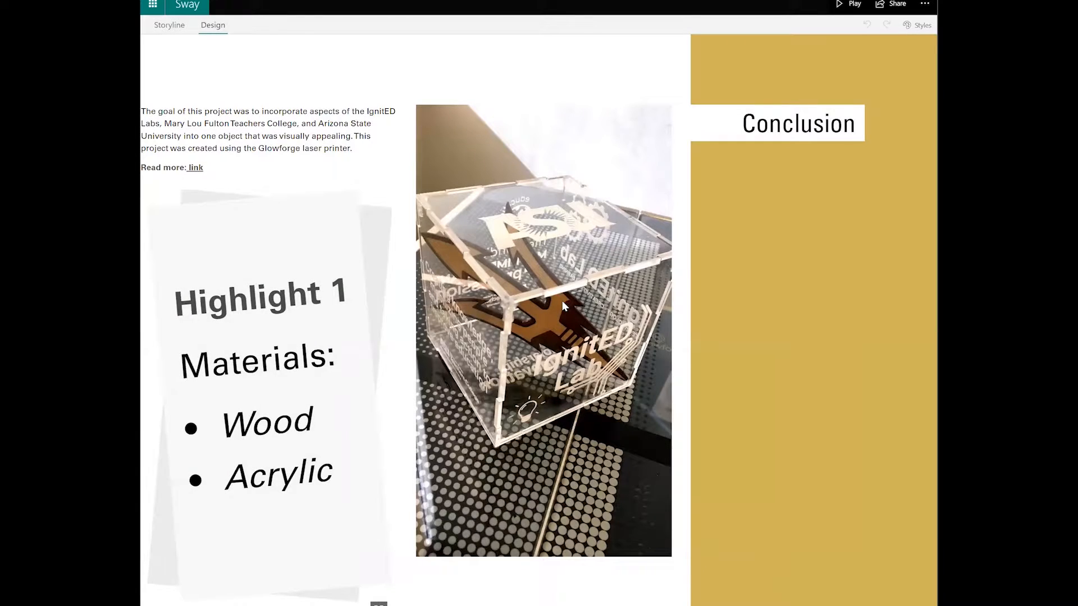
Step: Play the Sway as viewers would see it, browse to the IgnitED Cube section, and return to editing
left_click(830, 8)
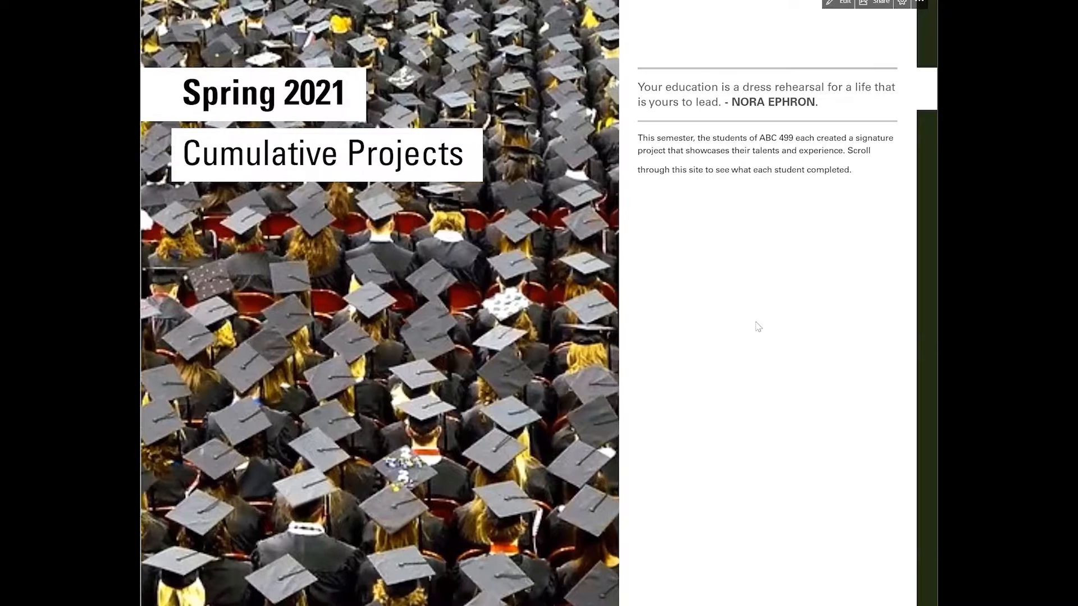
scroll(749, 315, "down", 3)
scroll(831, 57, "down", 3)
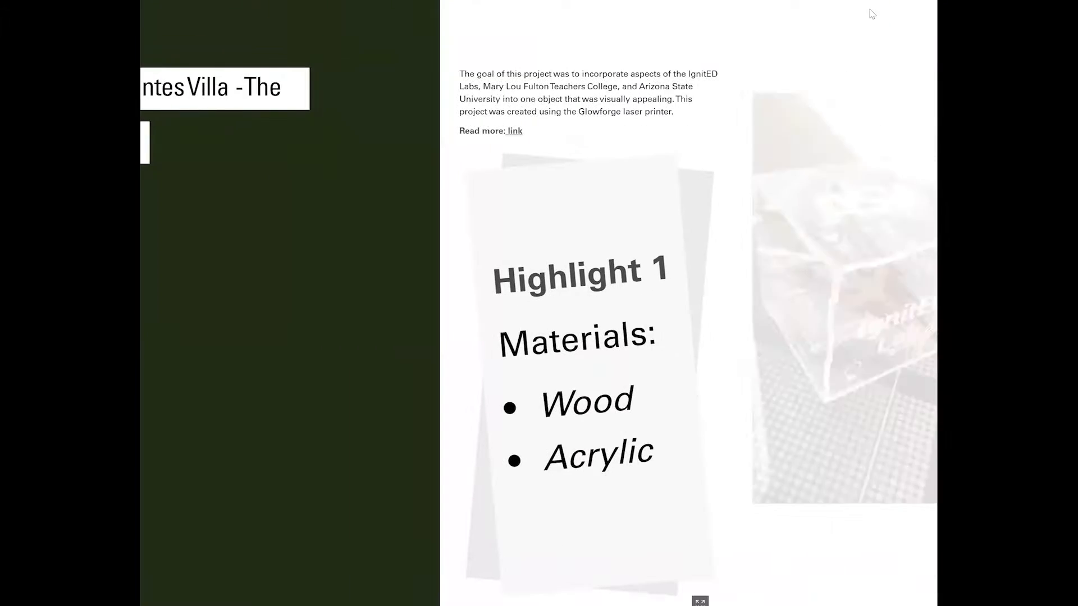
left_click(840, 3)
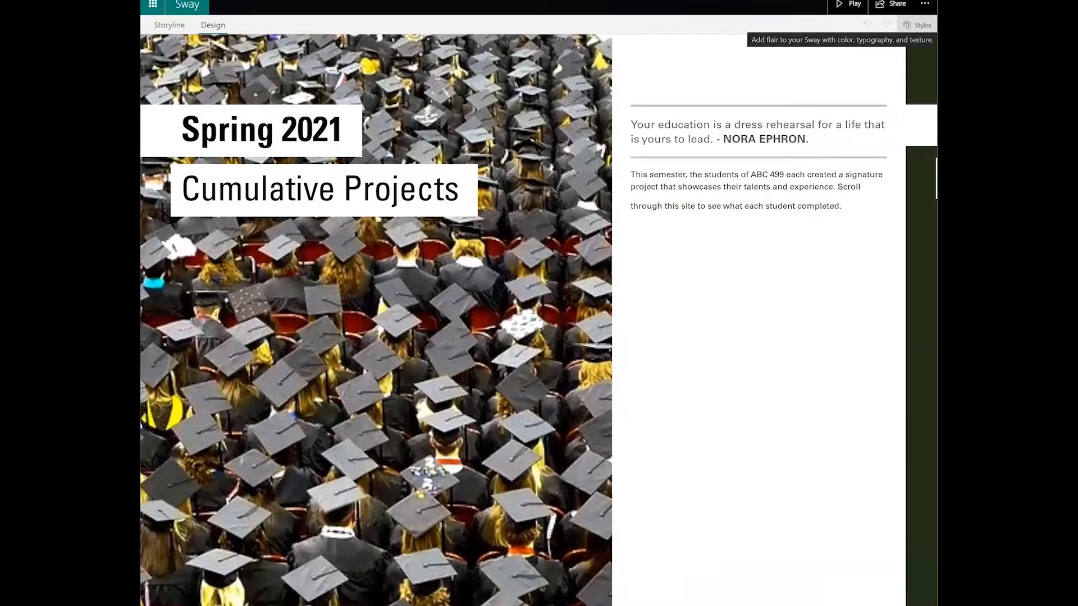
Step: Try the black and dark red title styles on the Sway and return to the style with the white title background
left_click(918, 24)
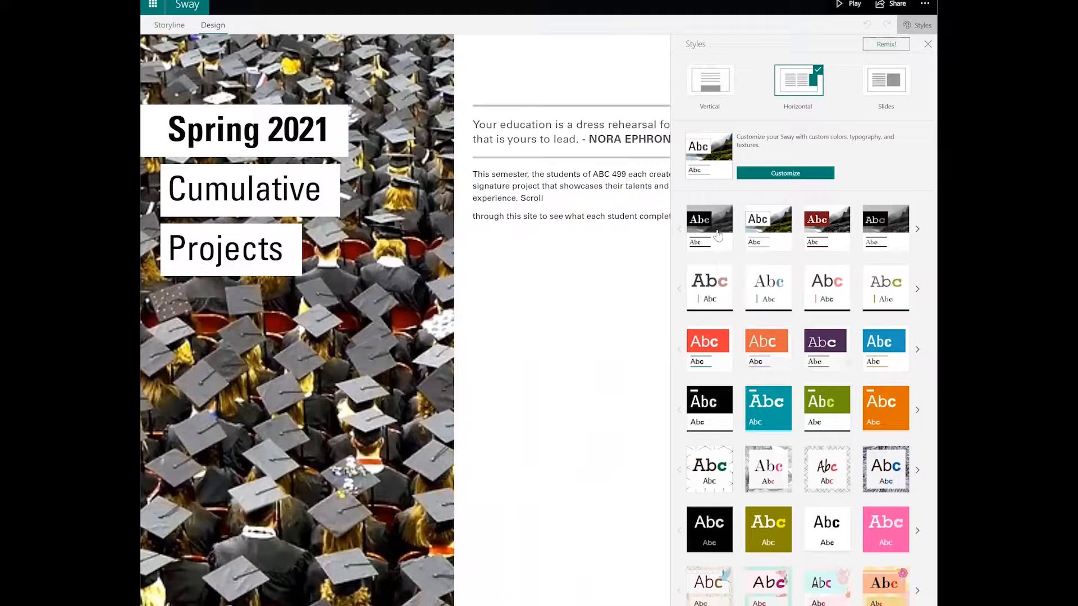
left_click(718, 235)
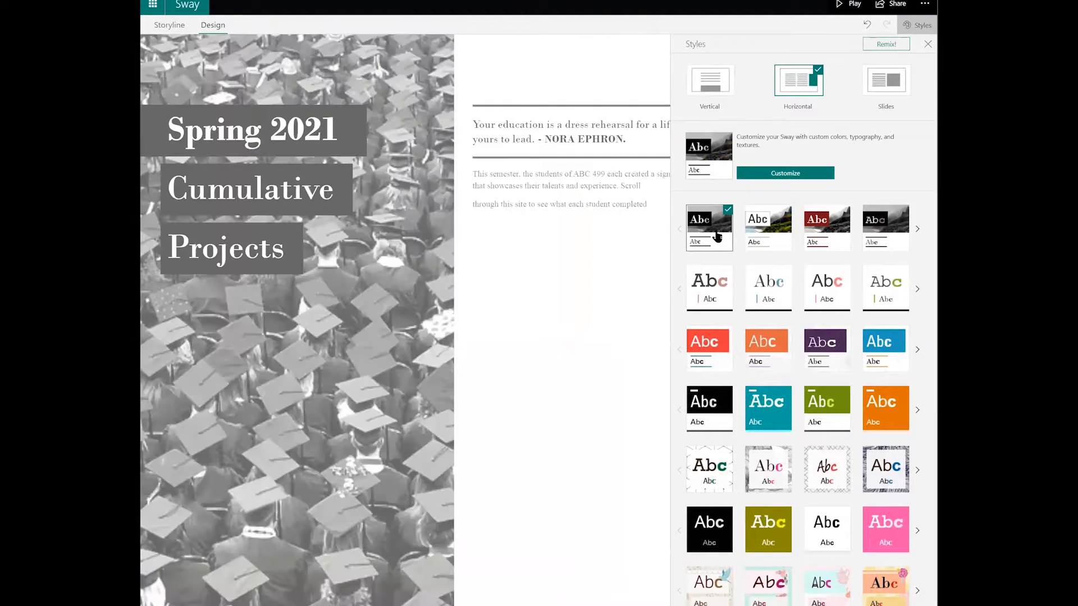
left_click(784, 233)
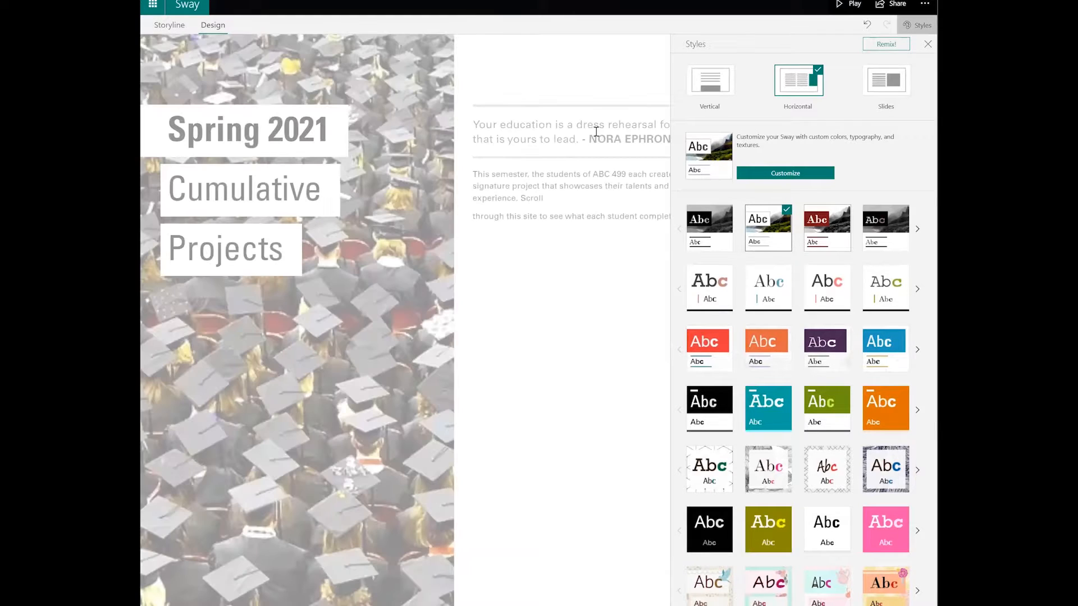
left_click(841, 234)
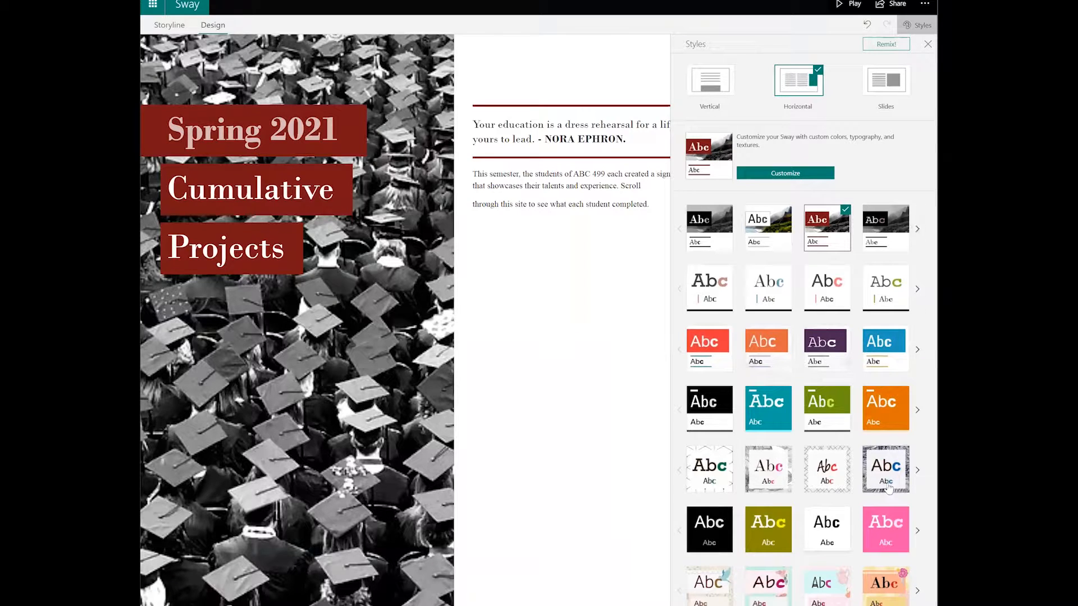
left_click(769, 232)
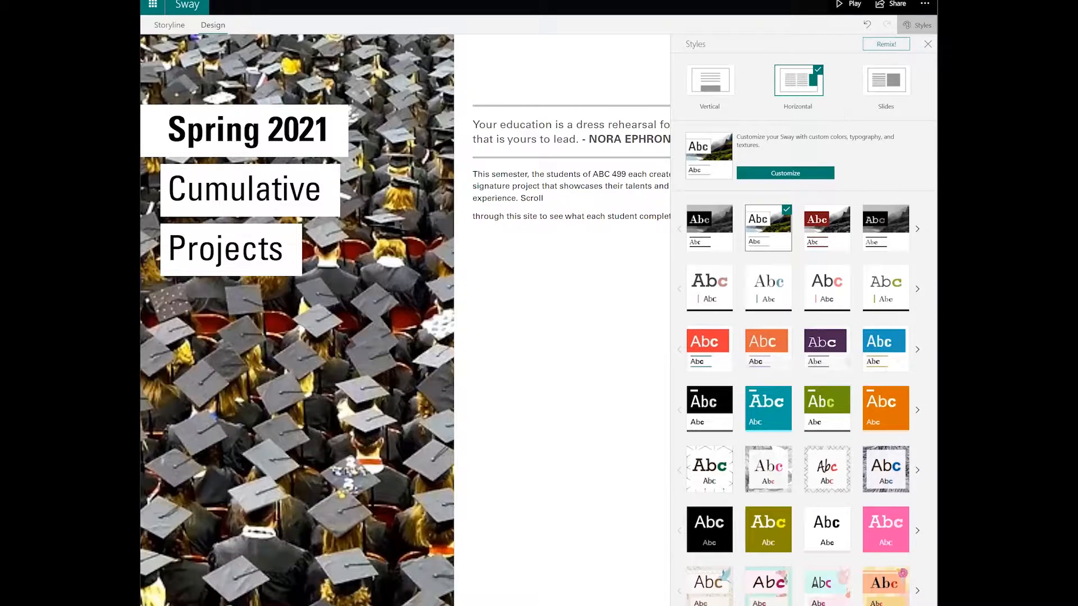
left_click(928, 44)
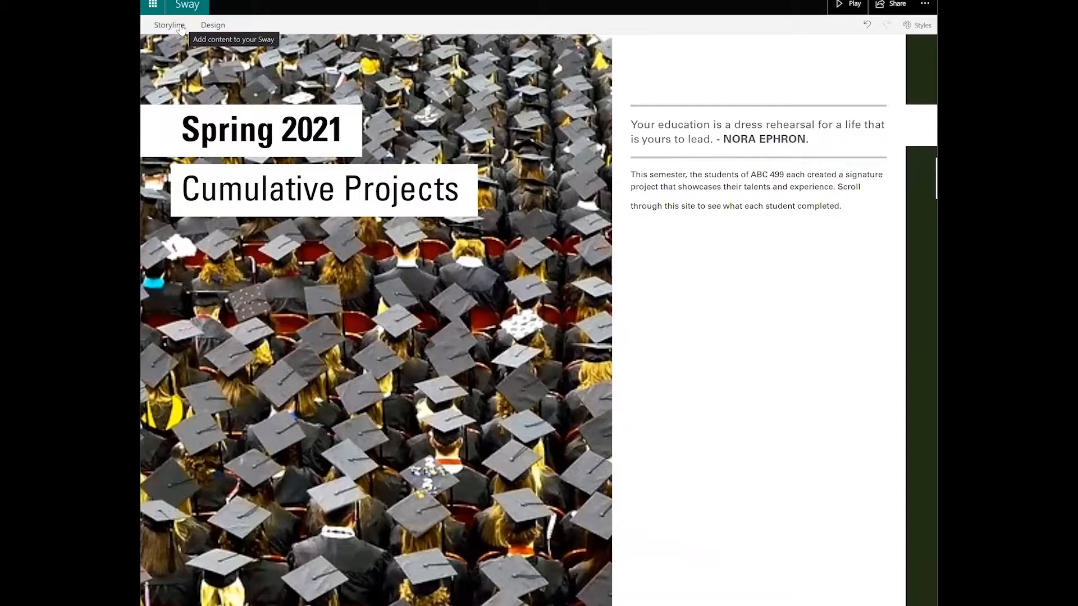
Step: Switch to the Storyline view and collapse the IgnitED Cube and Conclusion sections
left_click(181, 29)
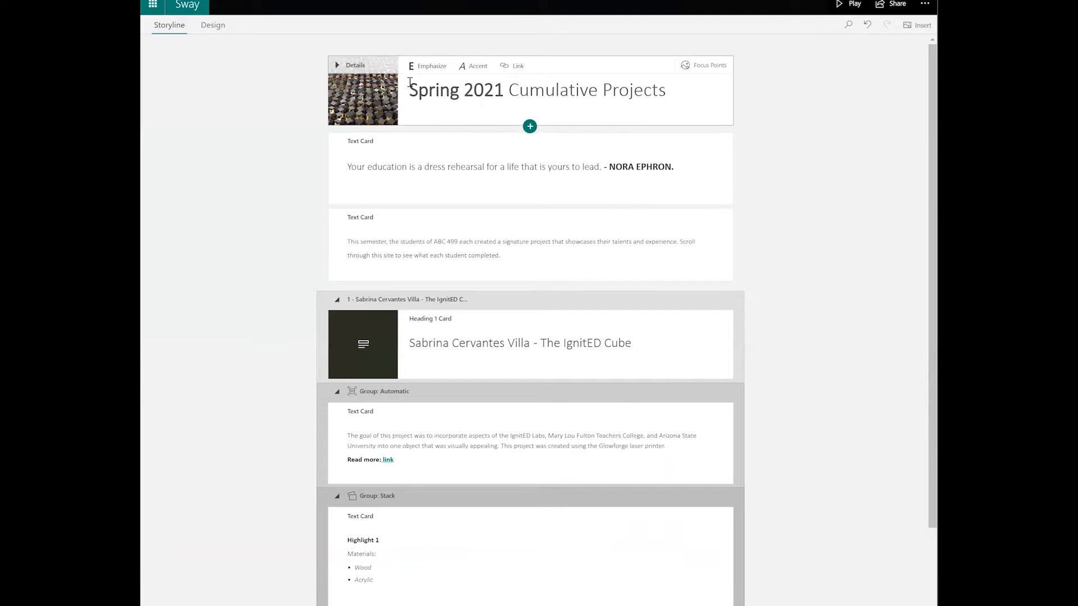
left_click(356, 266)
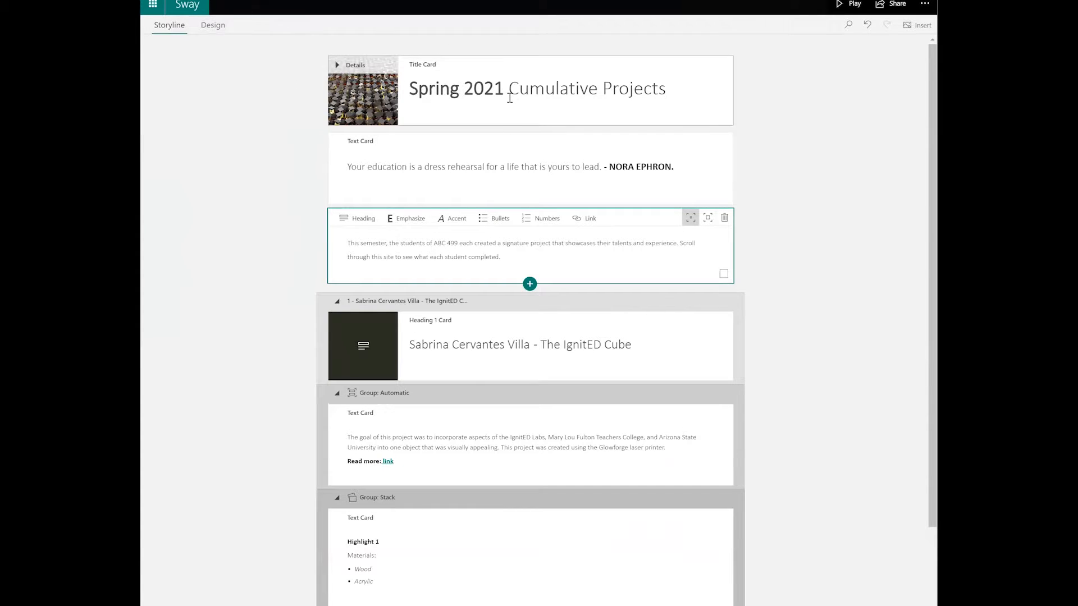
left_click(401, 178)
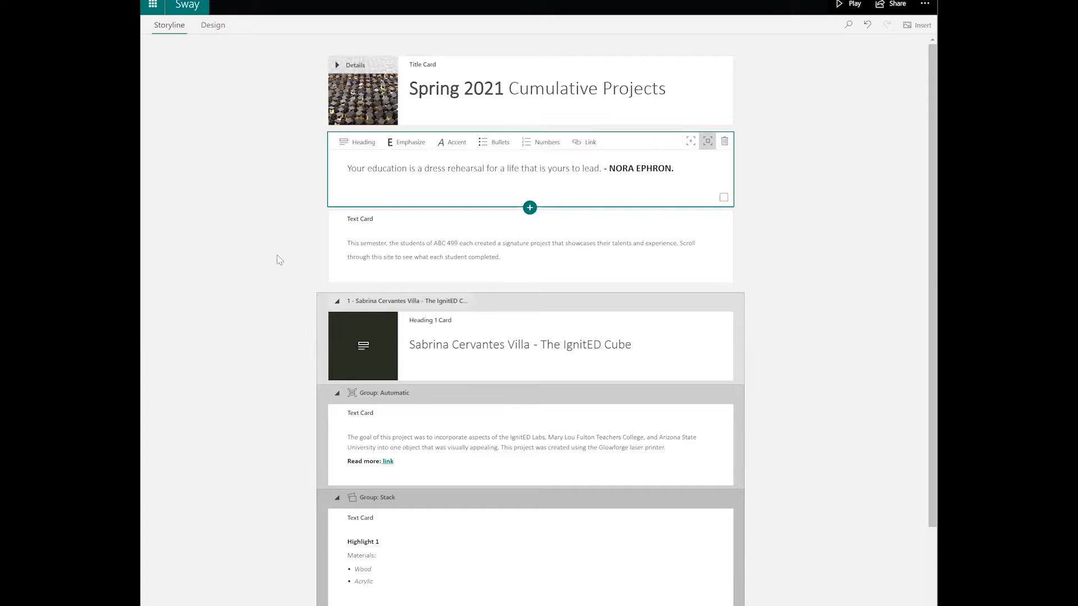
left_click(338, 301)
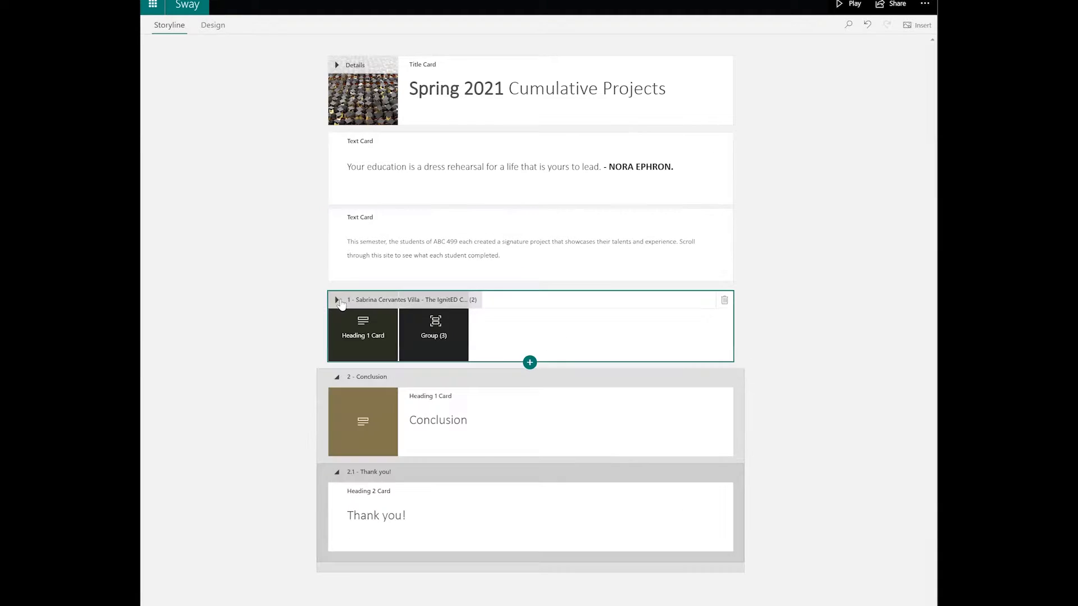
left_click(337, 378)
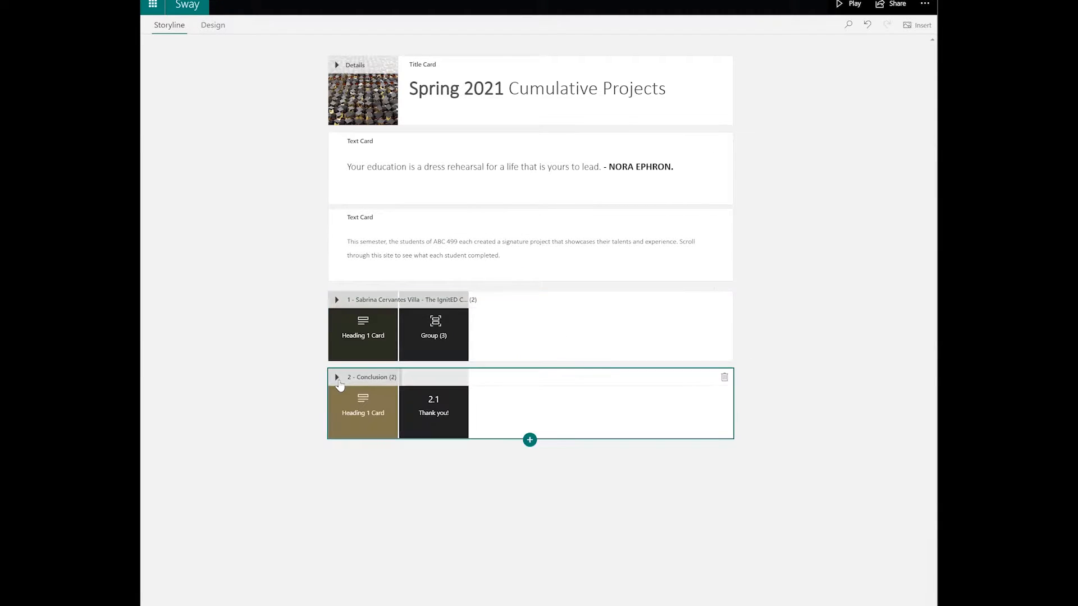
left_click(273, 296)
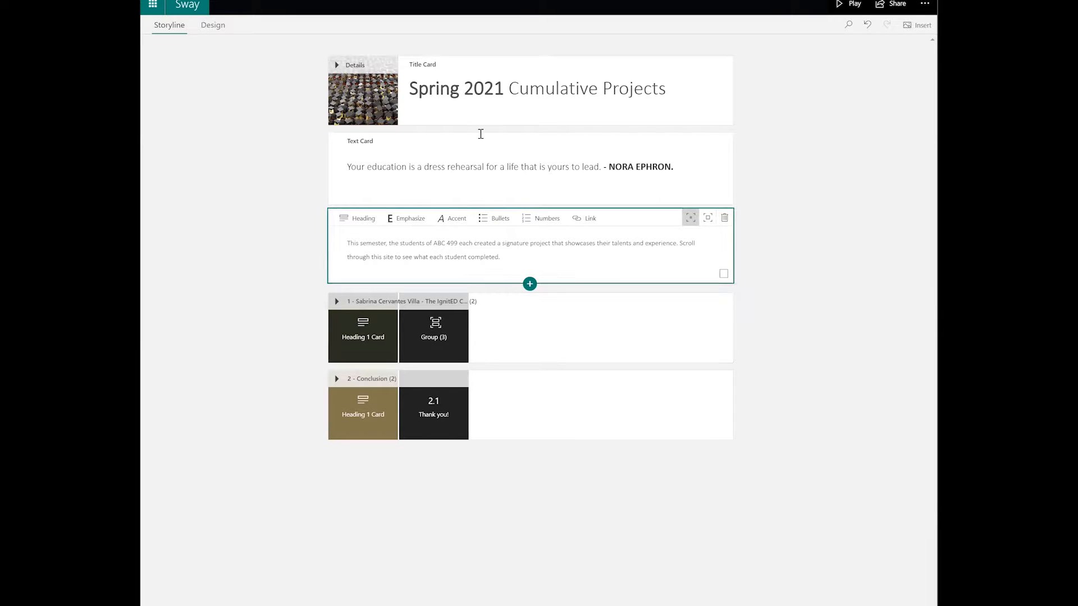
Step: Expand the title card's details and try inserting text in front of "Spring 2021", removing it again
left_click(337, 65)
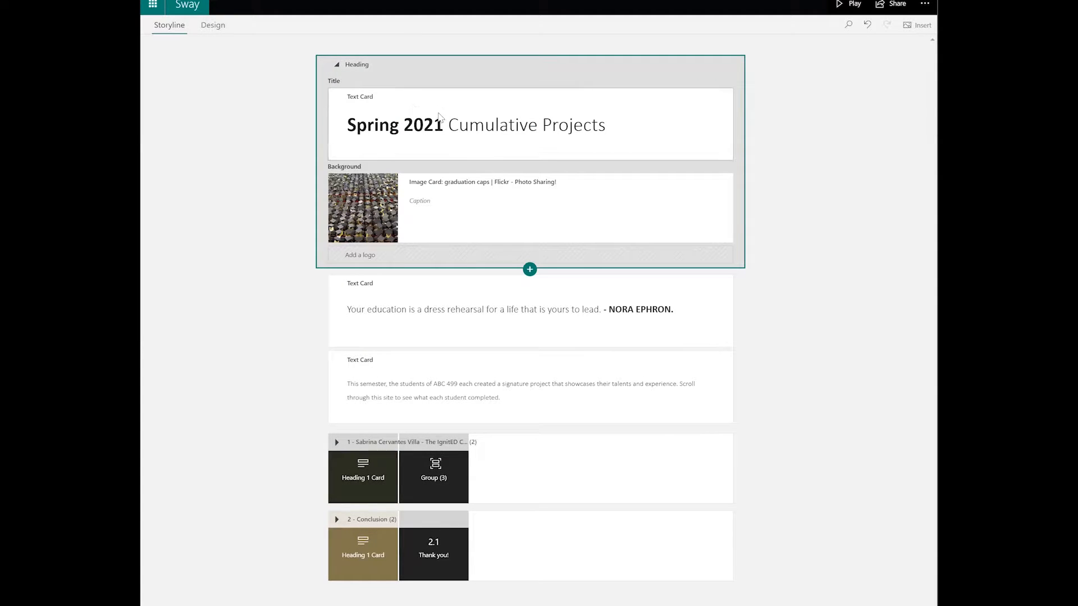
left_click(650, 132)
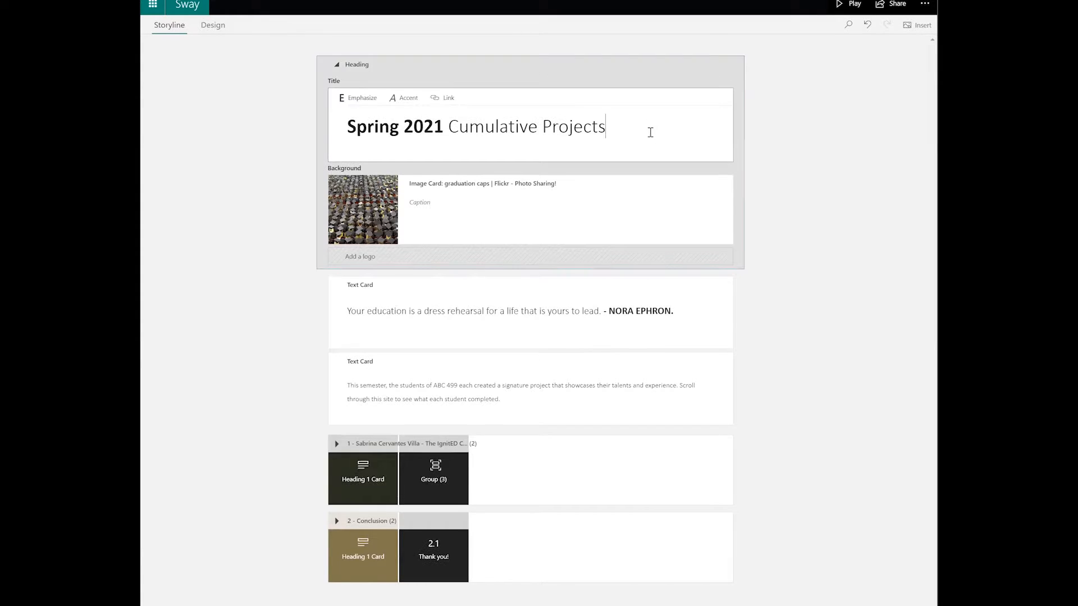
left_click(350, 131)
type("tere")
key("BackSpace")
key("BackSpace")
key("BackSpace")
key("BackSpace")
Step: Try the Emphasize and Accent formatting on "Spring 2021" in the title, restore its original look, and collapse the card's details
left_click_drag(347, 130, 443, 130)
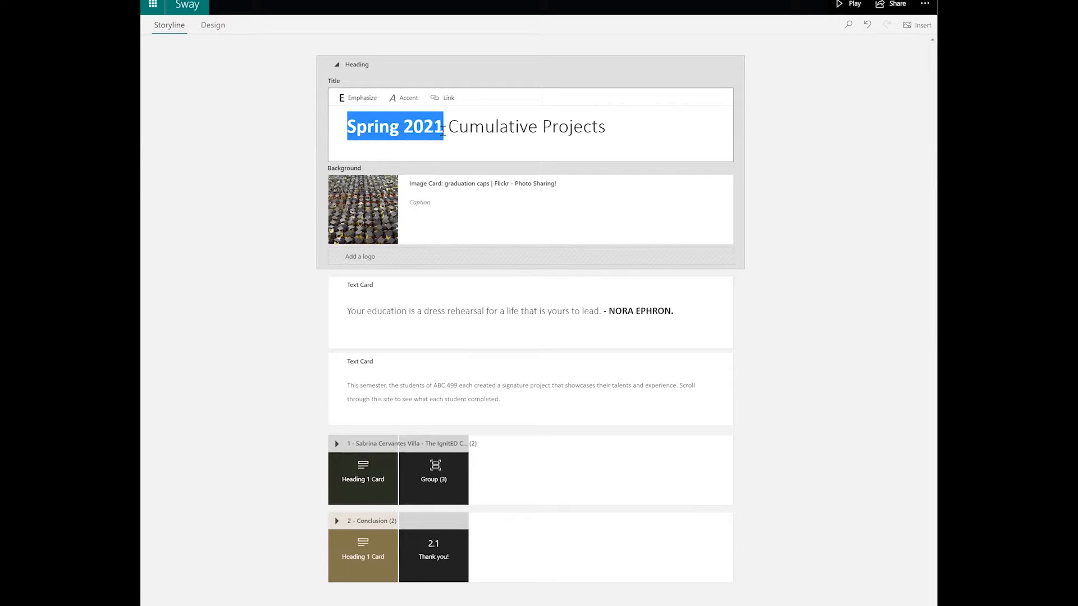
left_click(376, 100)
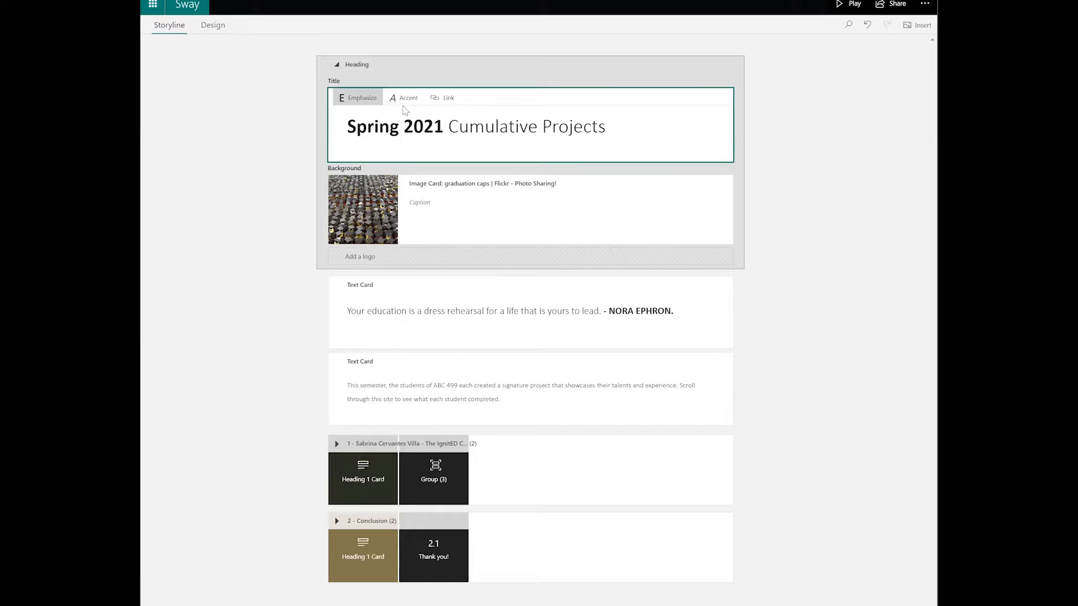
left_click(408, 99)
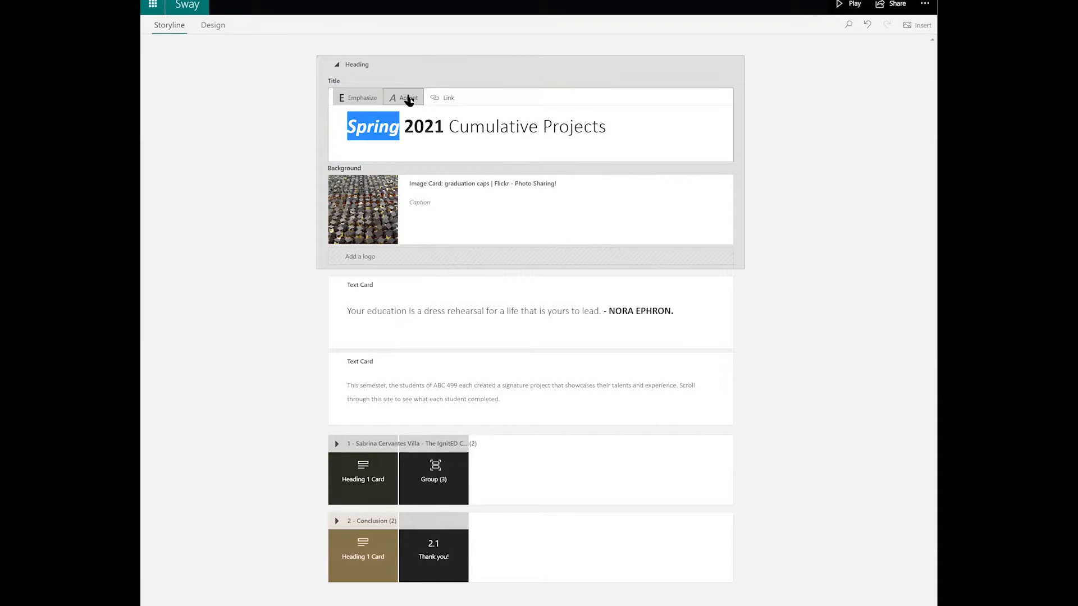
left_click(409, 99)
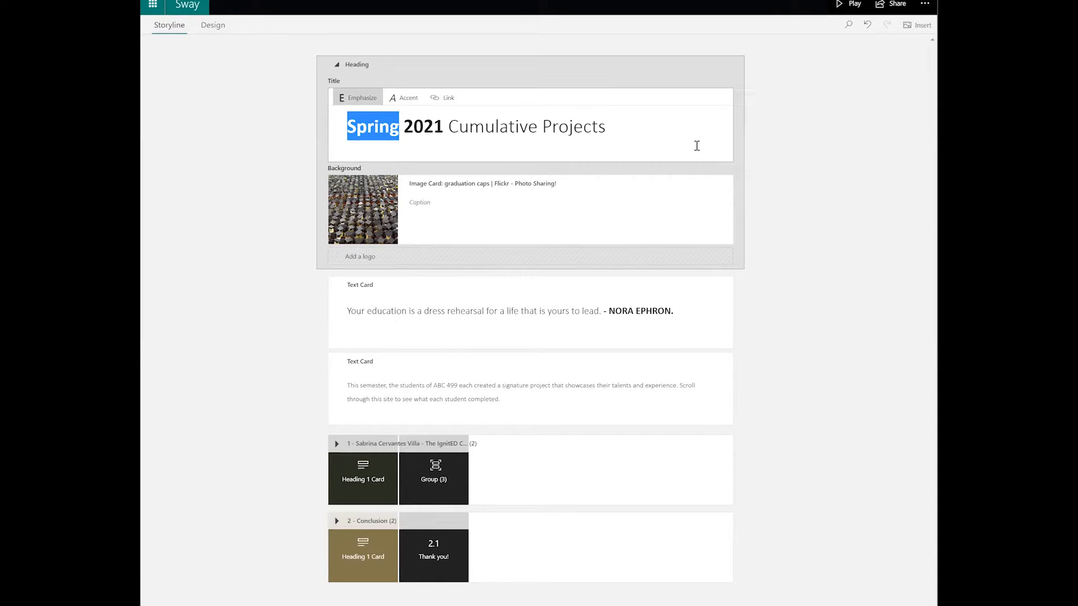
left_click(613, 121)
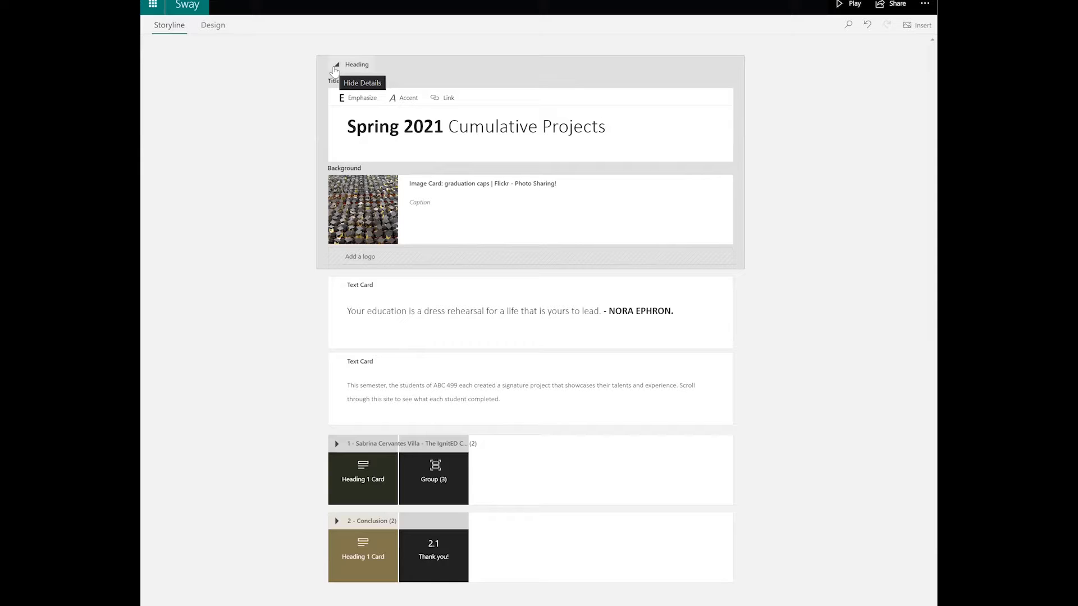
left_click(336, 66)
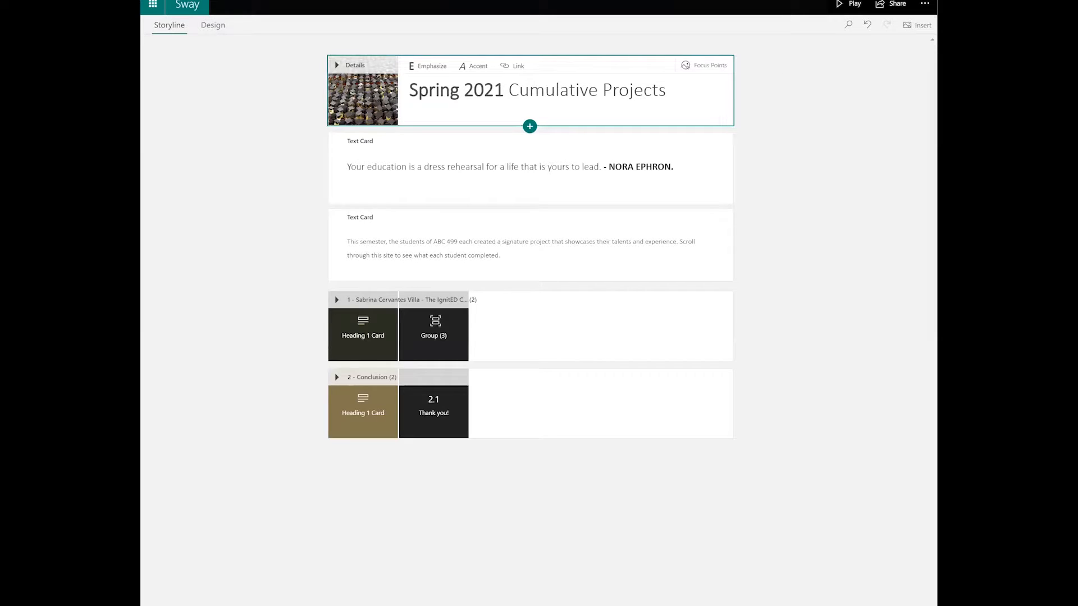
Step: Search the insertable content sources for "graduation cap" media
left_click(918, 25)
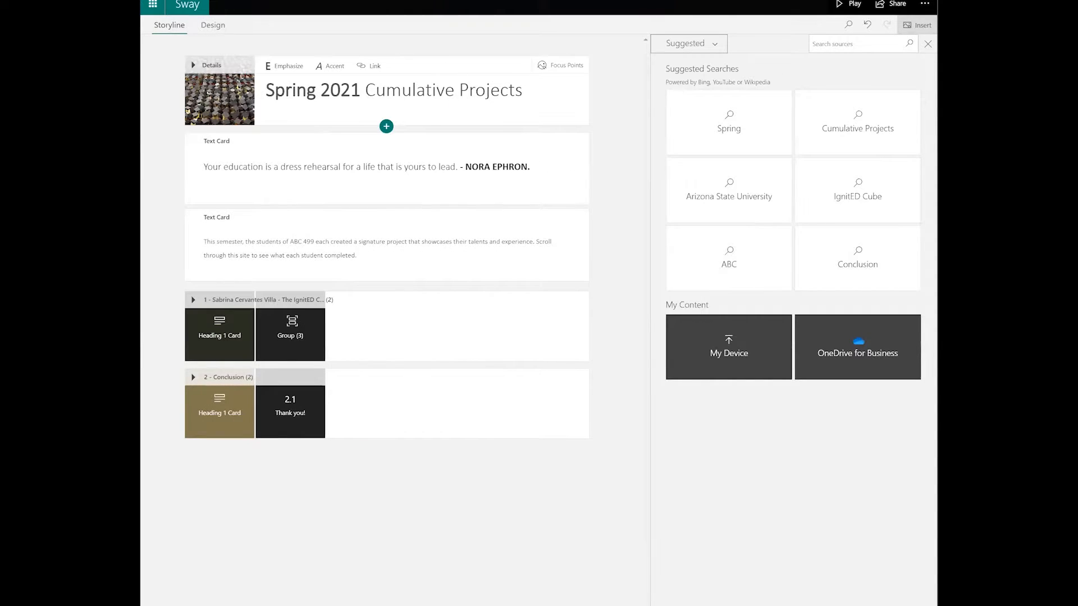
left_click(874, 51)
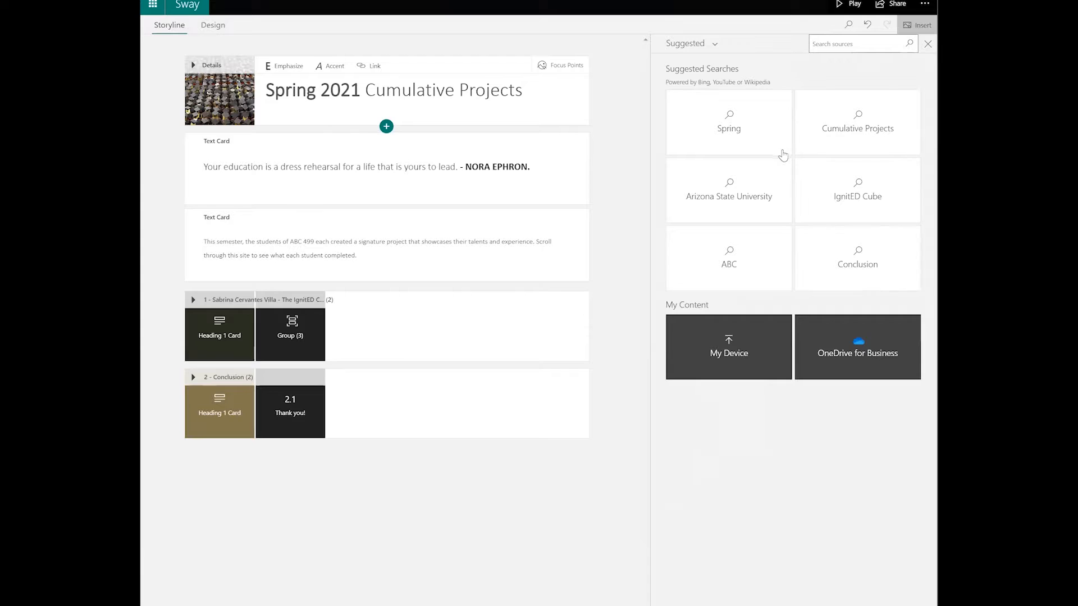
left_click(859, 46)
type("graduation cap")
key("Return")
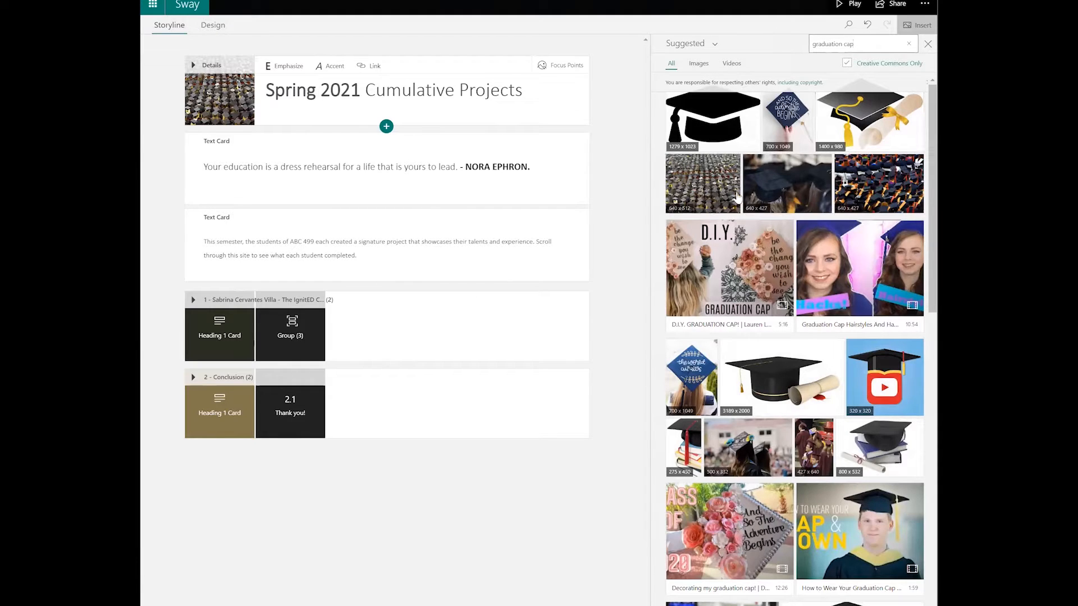
Step: Replace the title card's background with the 640 x 427 close-up photo of dark graduation caps
left_click(785, 190)
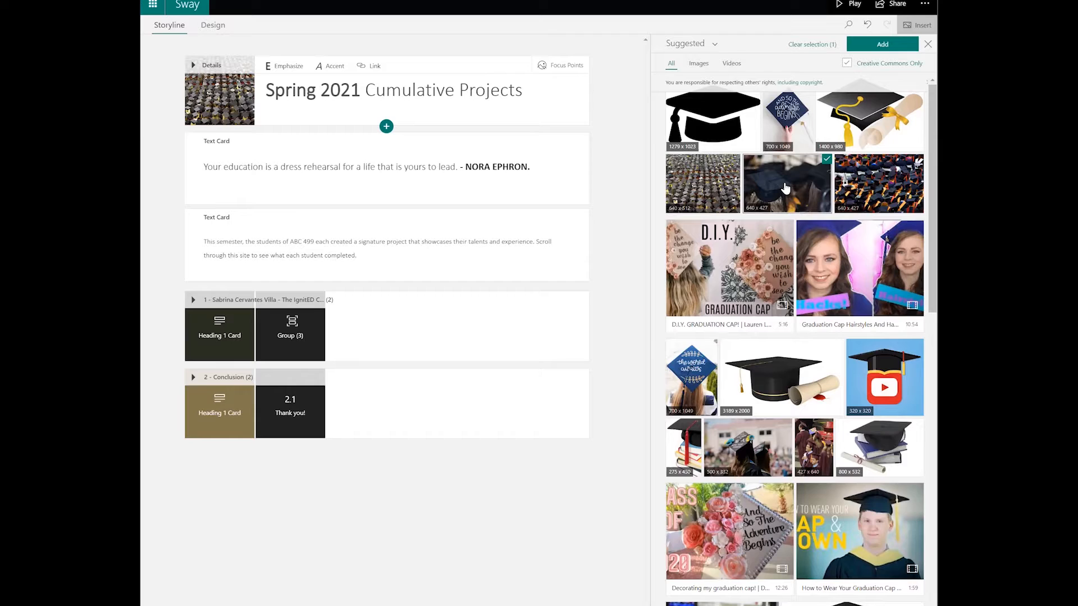
left_click(875, 45)
left_click_drag(796, 184, 227, 78)
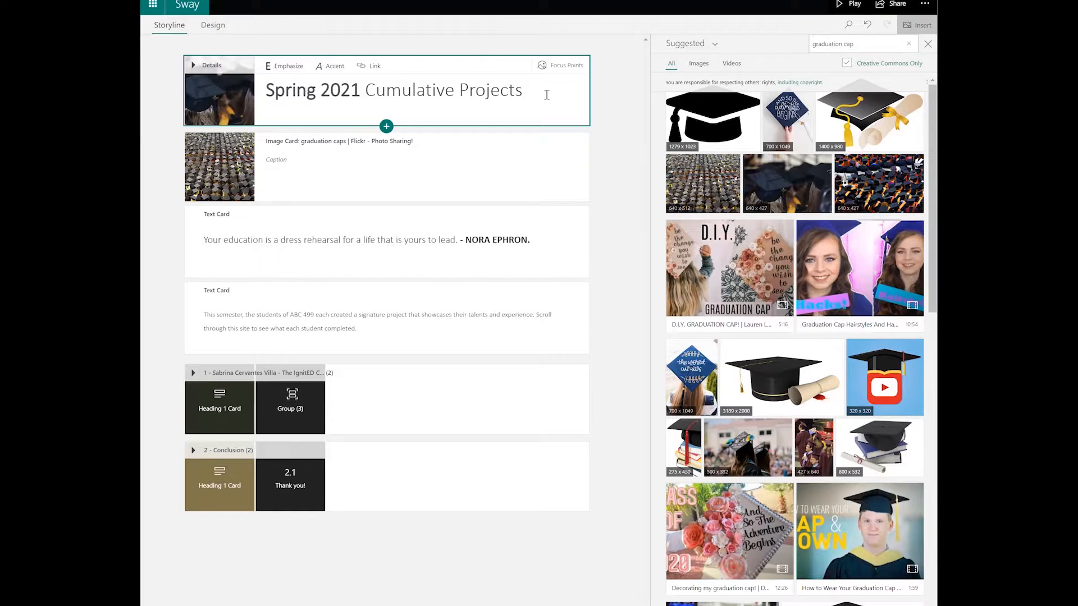
Step: Delete the displaced graduation caps image card below the title and close the media search
left_click(545, 143)
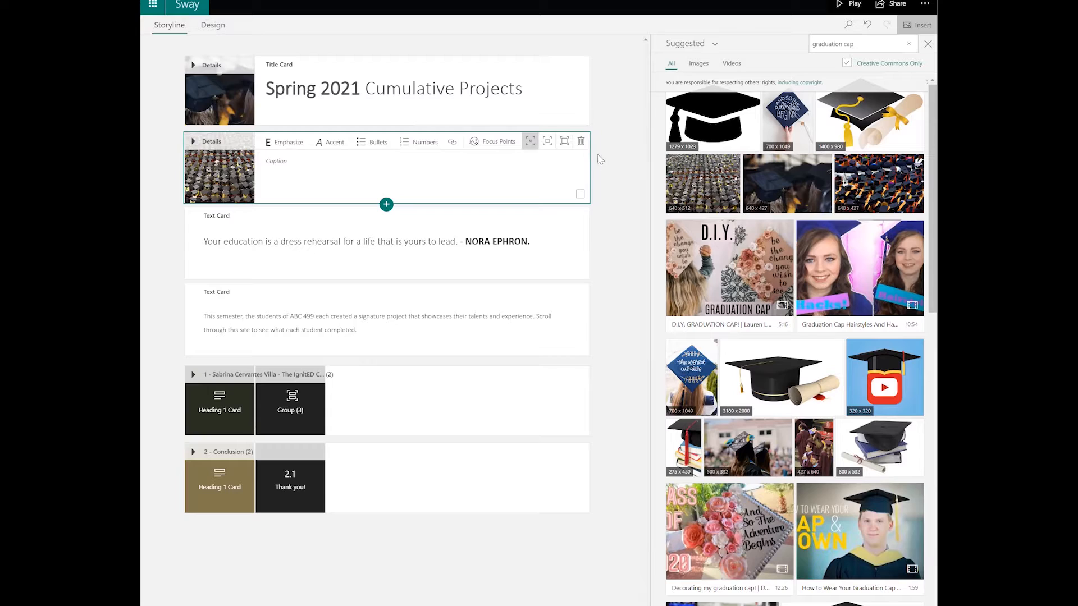
left_click(583, 143)
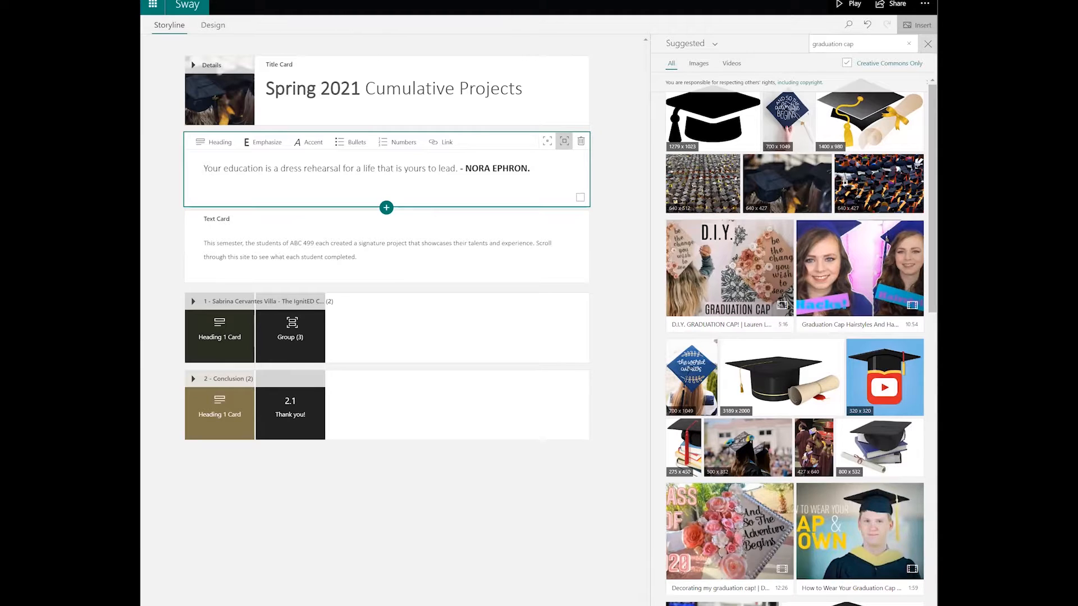
left_click(927, 44)
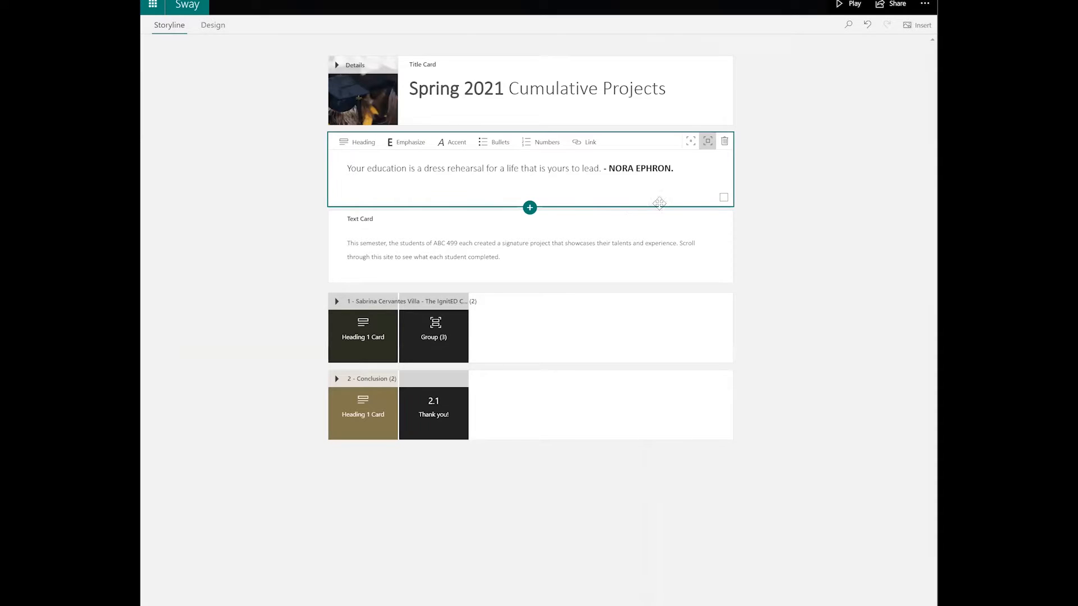
Step: Examine the formatting options of the quote card and the course introduction text card below the title
left_click(657, 253)
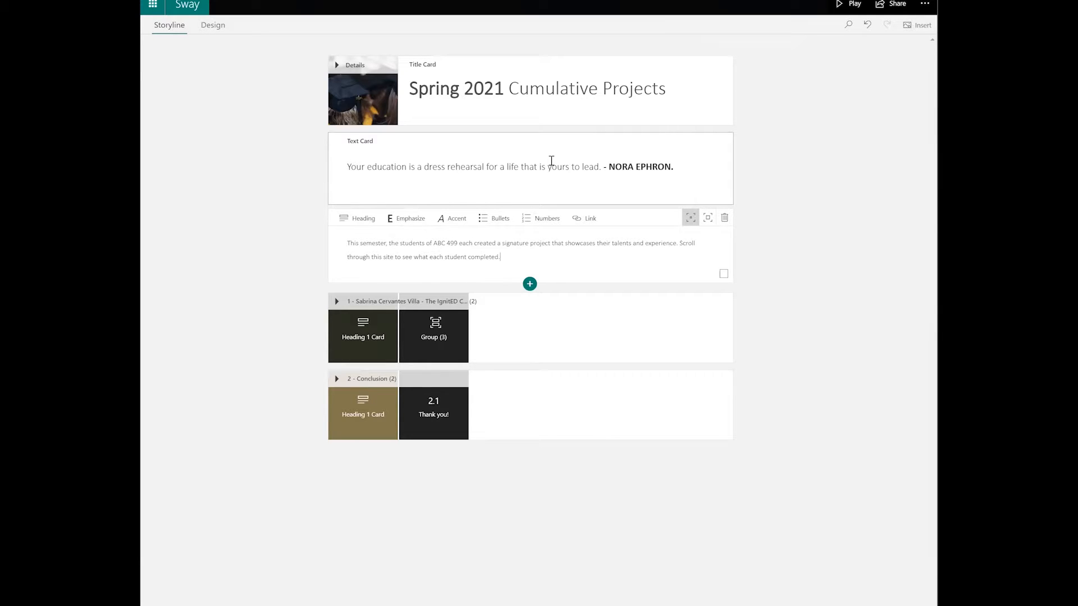
left_click(380, 169)
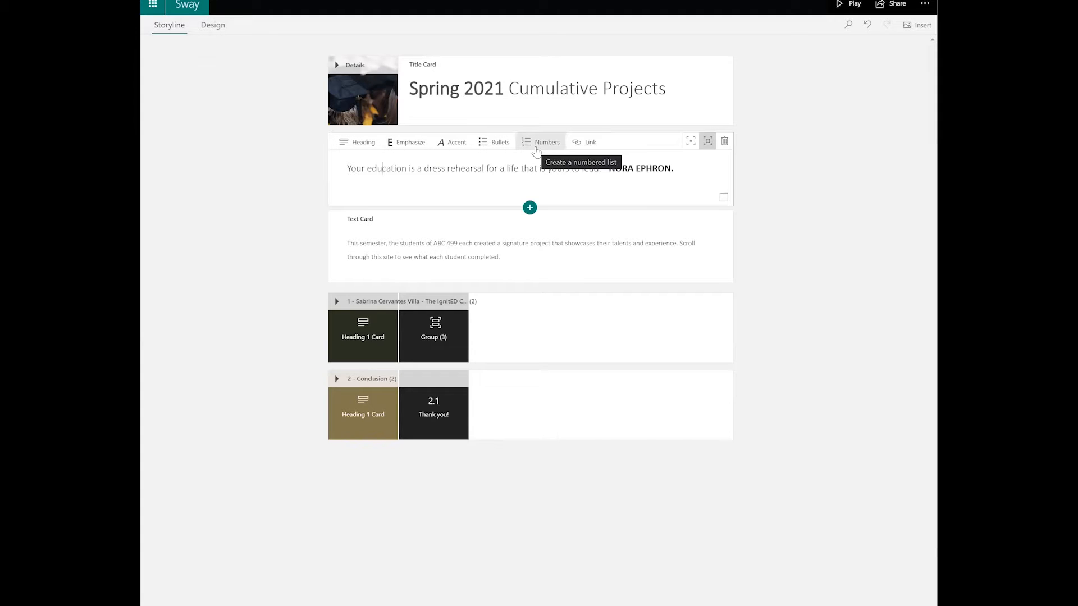
left_click(532, 263)
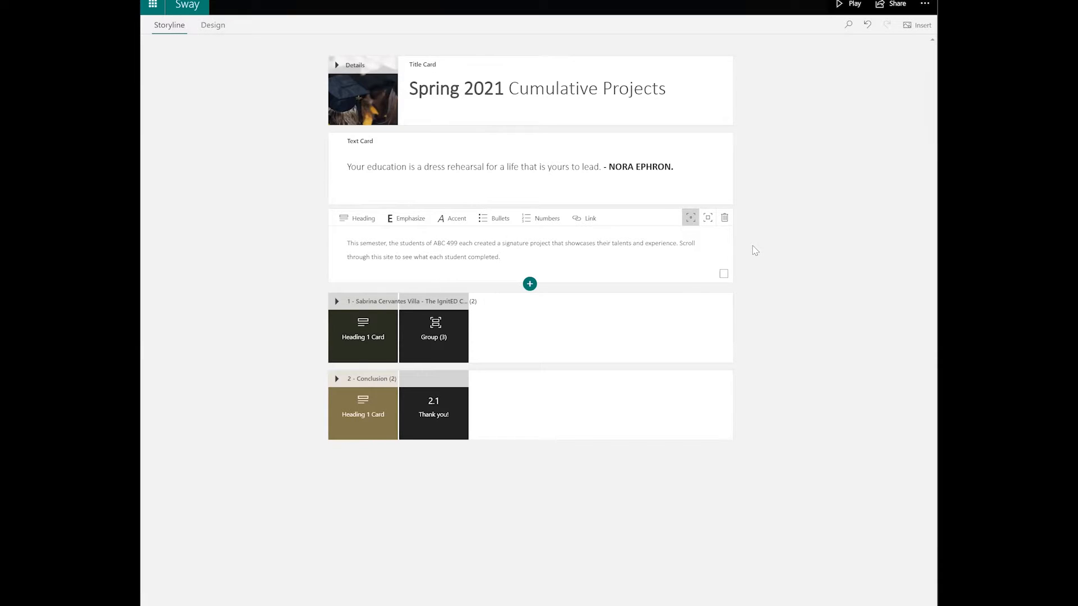
Step: Expand the IgnitED Cube project section and examine the student name and project title in its heading card
left_click(337, 302)
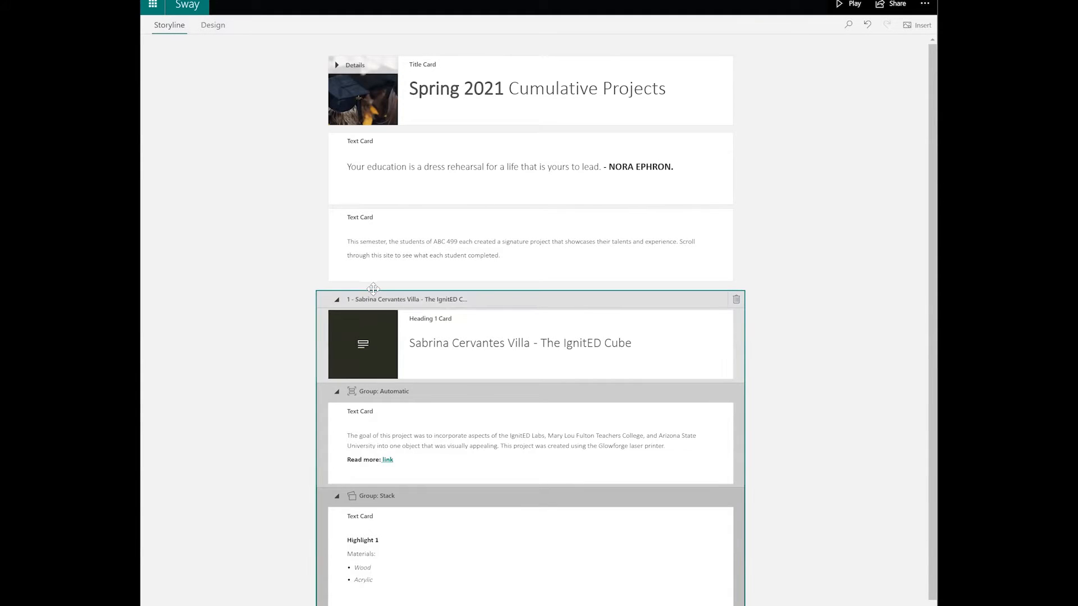
left_click(446, 343)
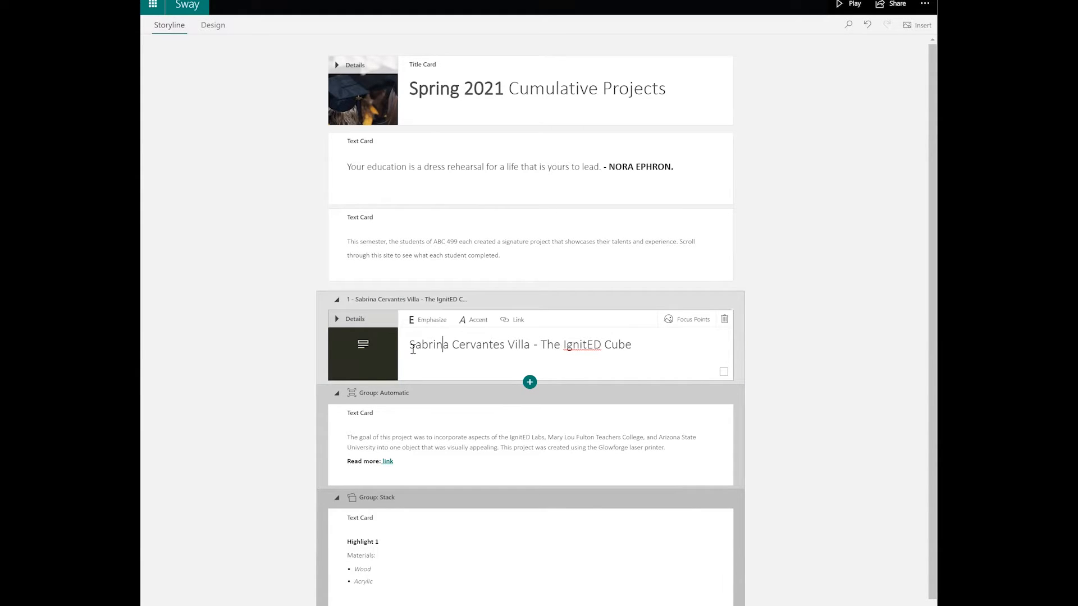
left_click_drag(413, 349, 530, 341)
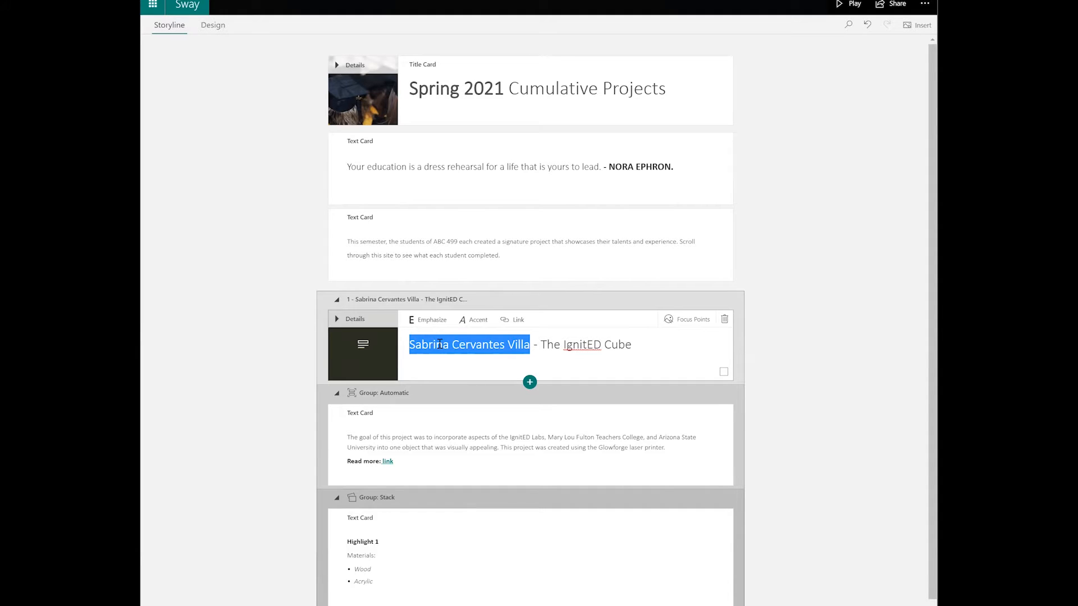
left_click(539, 345)
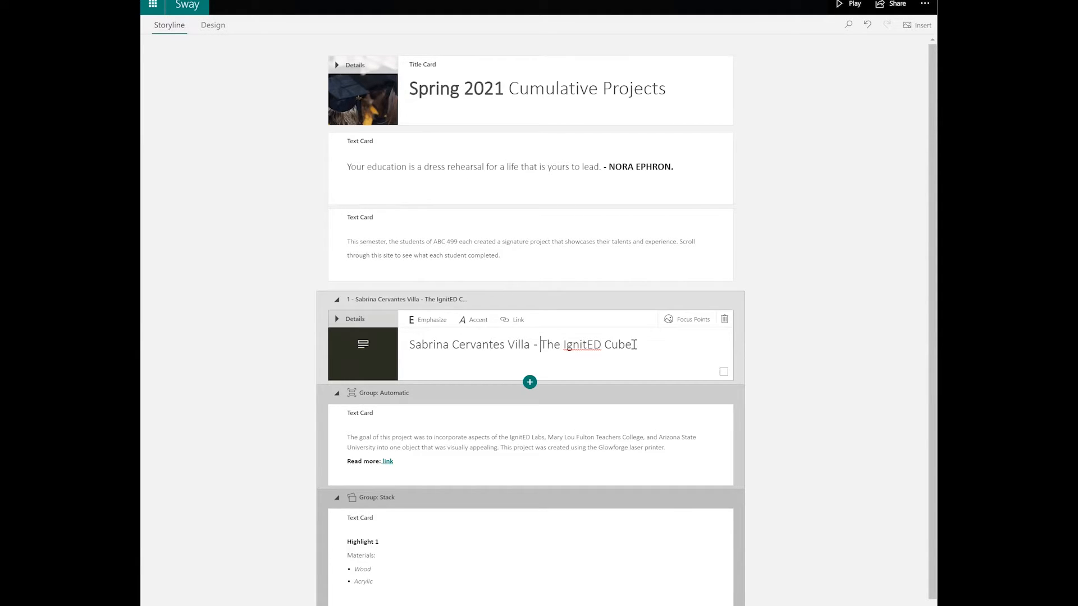
Step: Examine the project description card and highlight the hyperlinked word "link" after "Read more:"
left_click(594, 461)
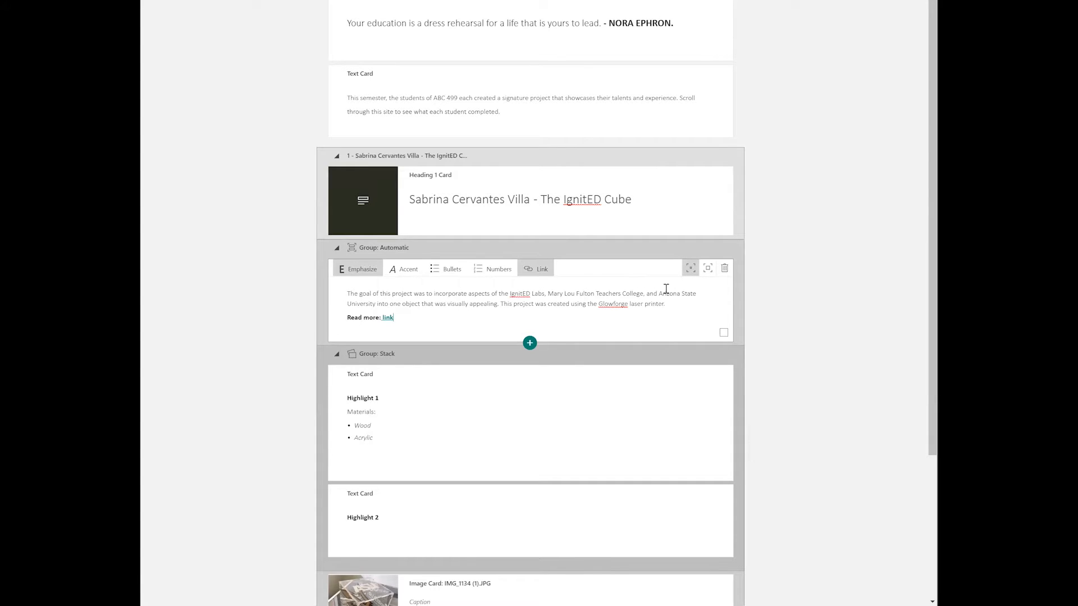
left_click(395, 319)
left_click(390, 317)
left_click_drag(382, 317, 394, 319)
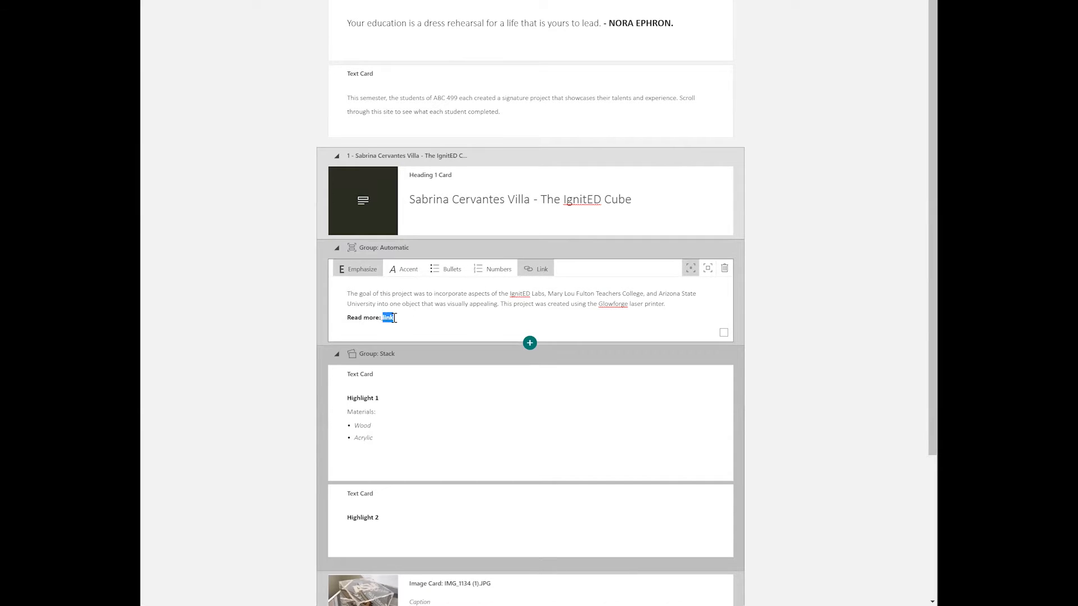
left_click(417, 318)
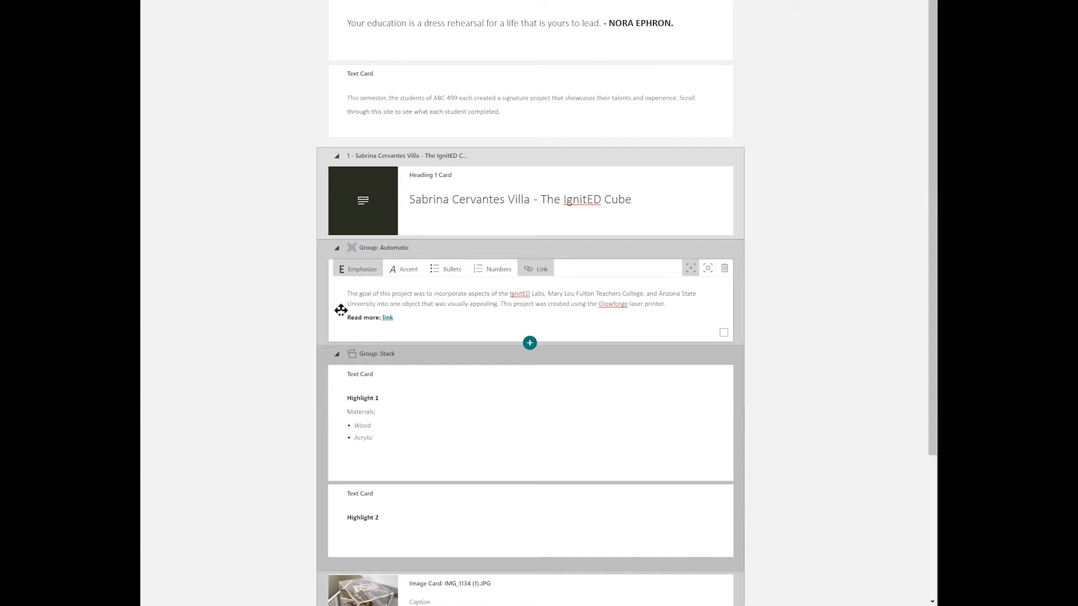
Step: Select the Stack group and its enclosing Automatic group in turn to examine how the project's cards are nested
left_click(527, 353)
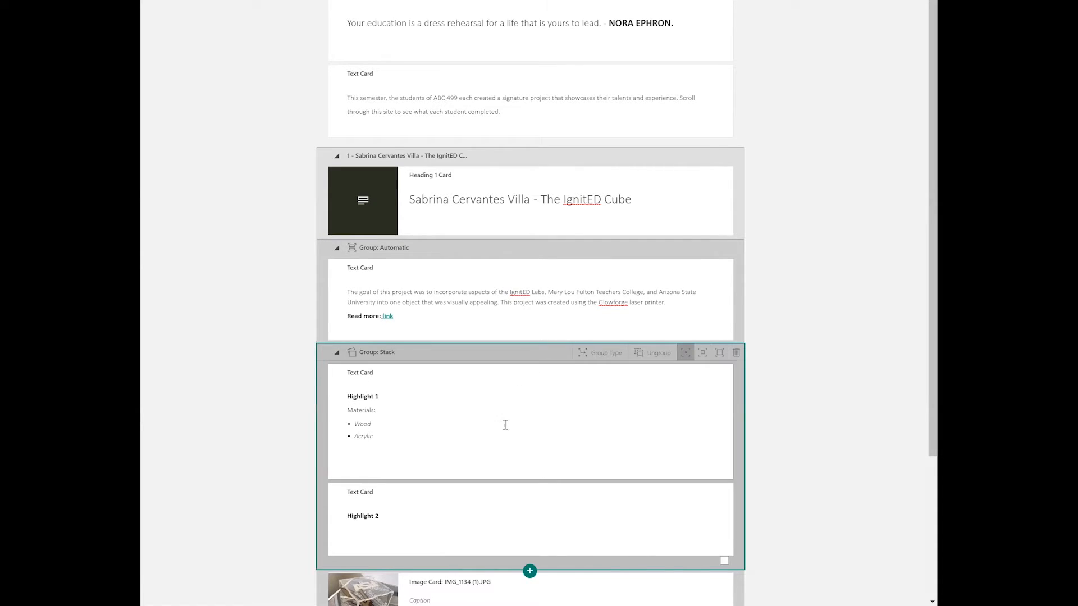
scroll(523, 436, "down", 3)
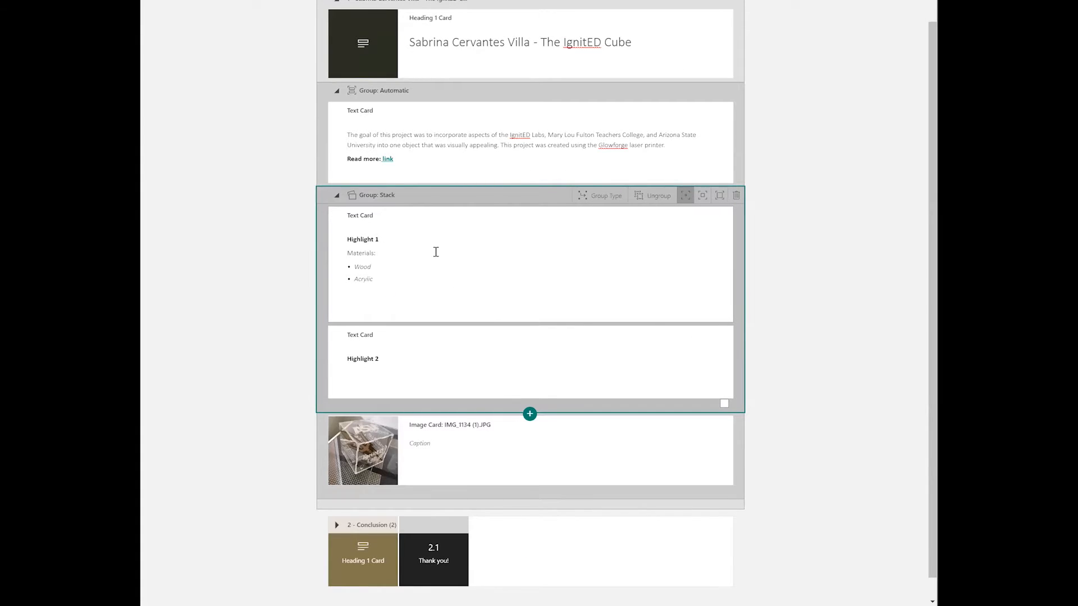
left_click(441, 90)
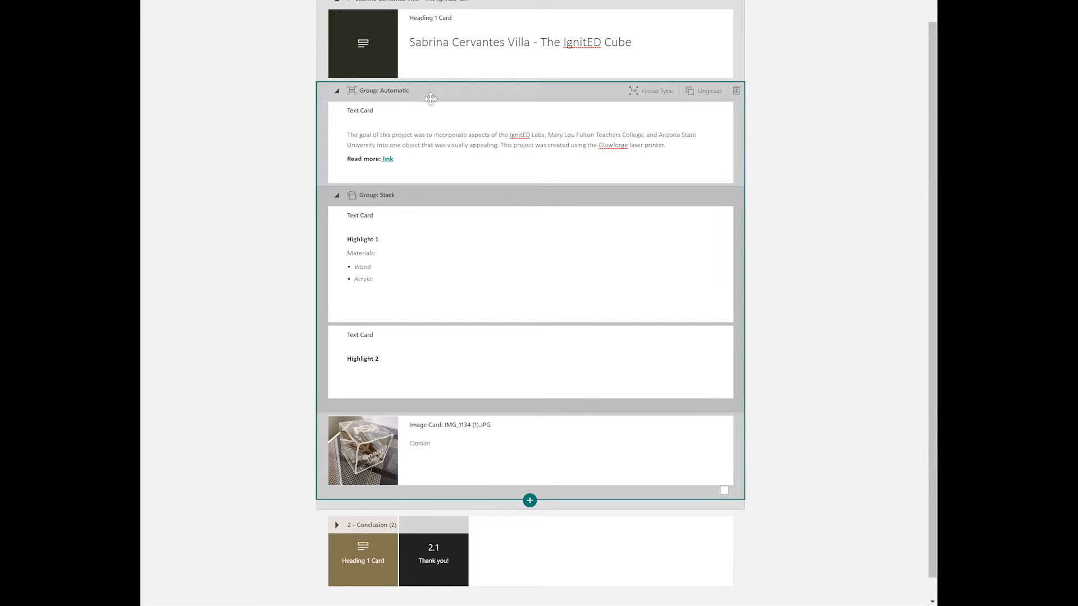
Step: Insert an empty Stack group at the end of the IgnitED Cube section, then delete it
left_click(530, 500)
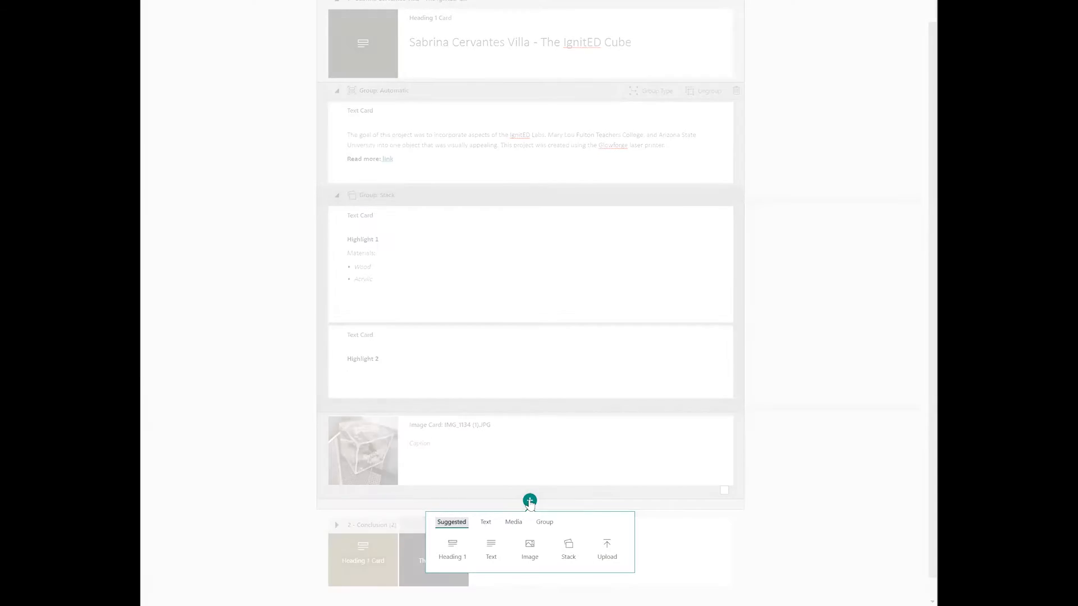
left_click(544, 522)
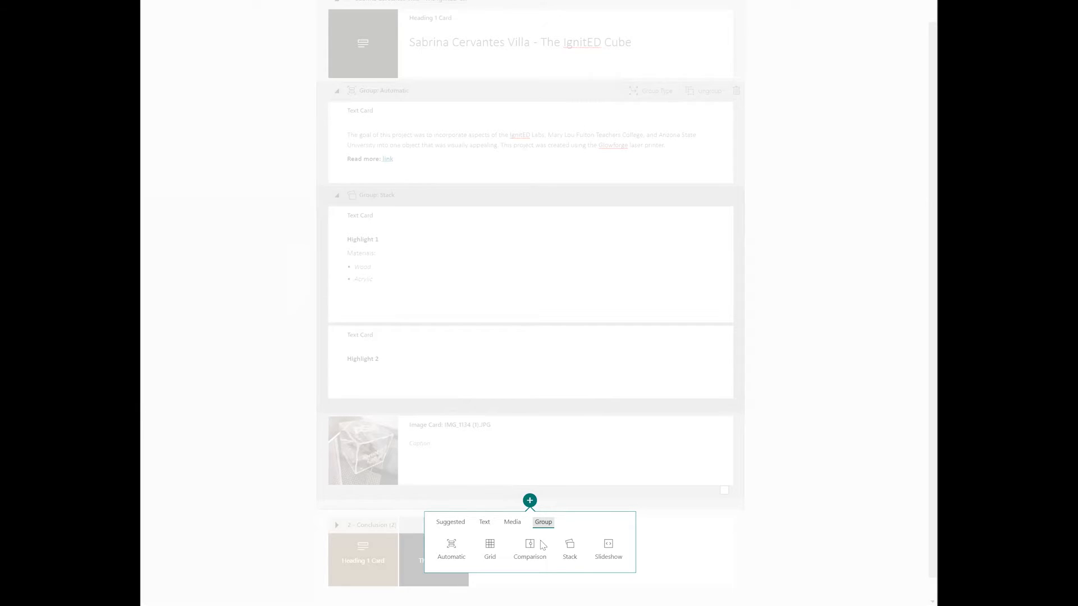
left_click(574, 555)
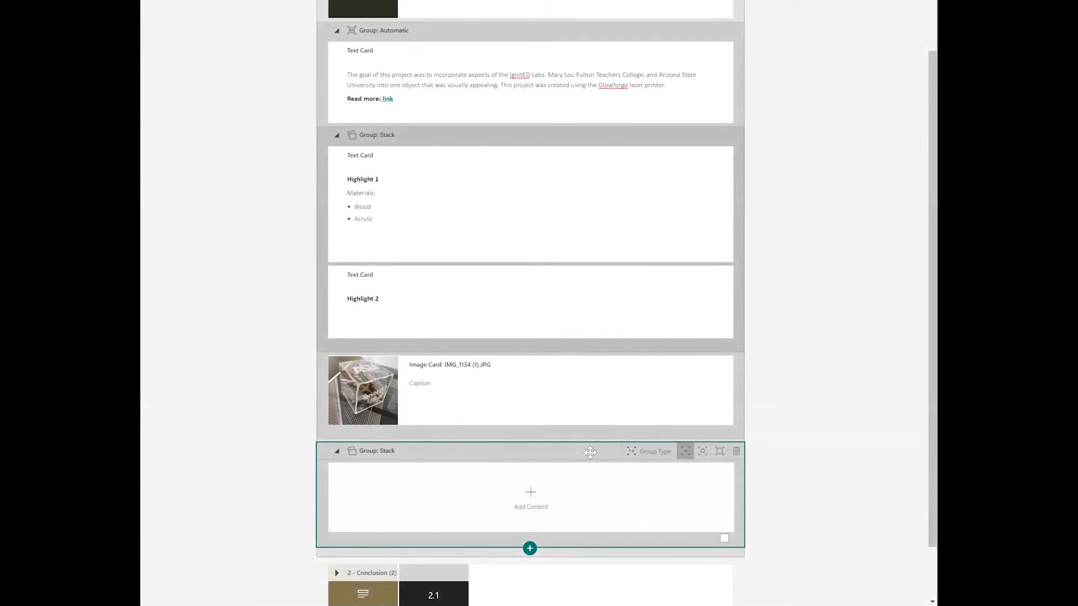
left_click(736, 452)
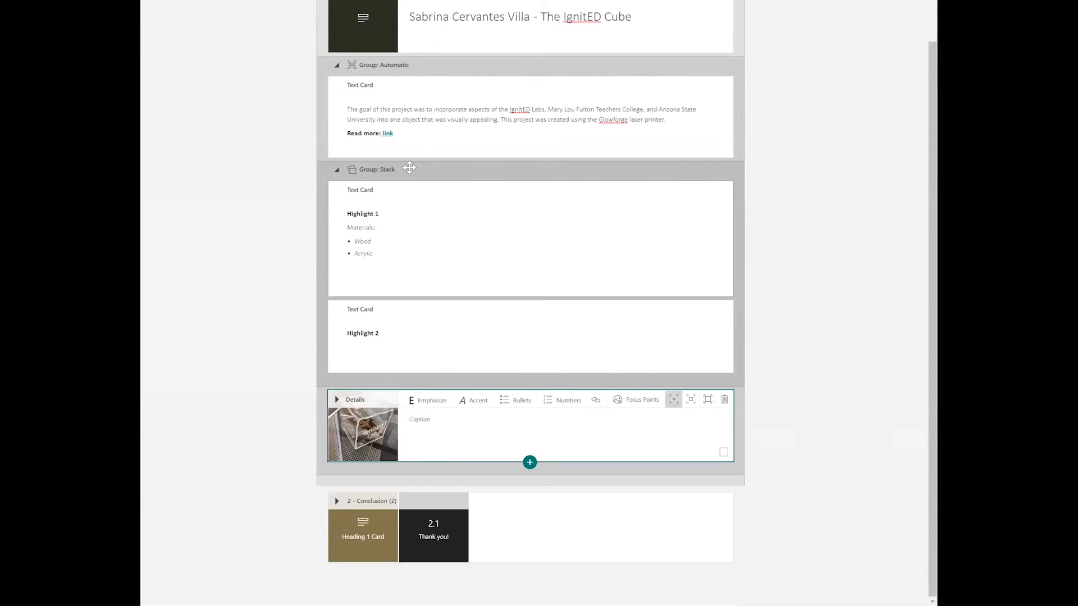
Step: Insert an Automatic group at the end of the IgnitED Cube section, view its content choices, and delete the group
left_click(461, 92)
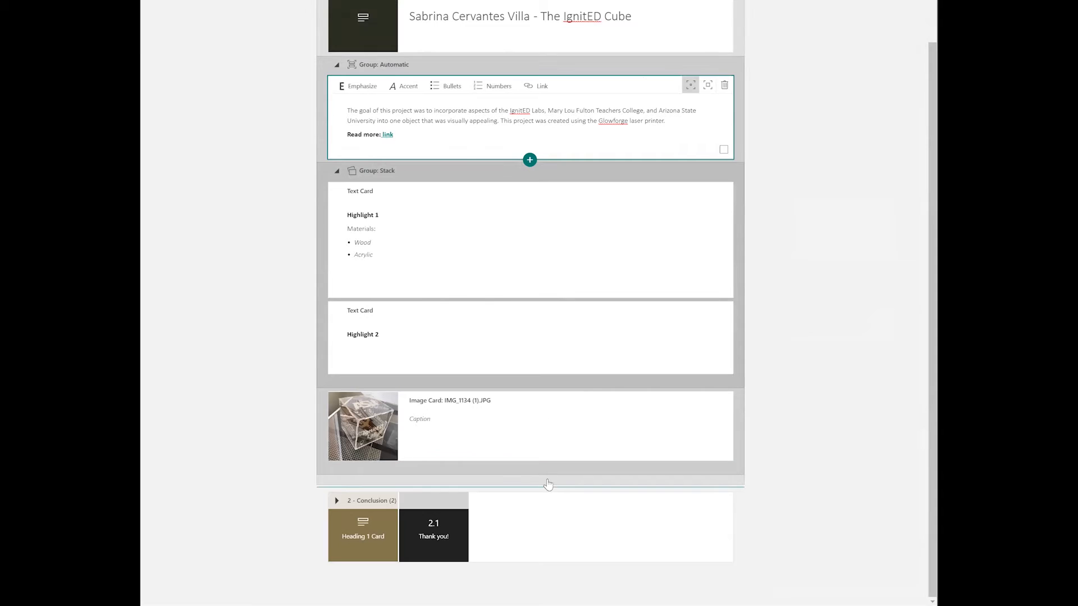
left_click(531, 477)
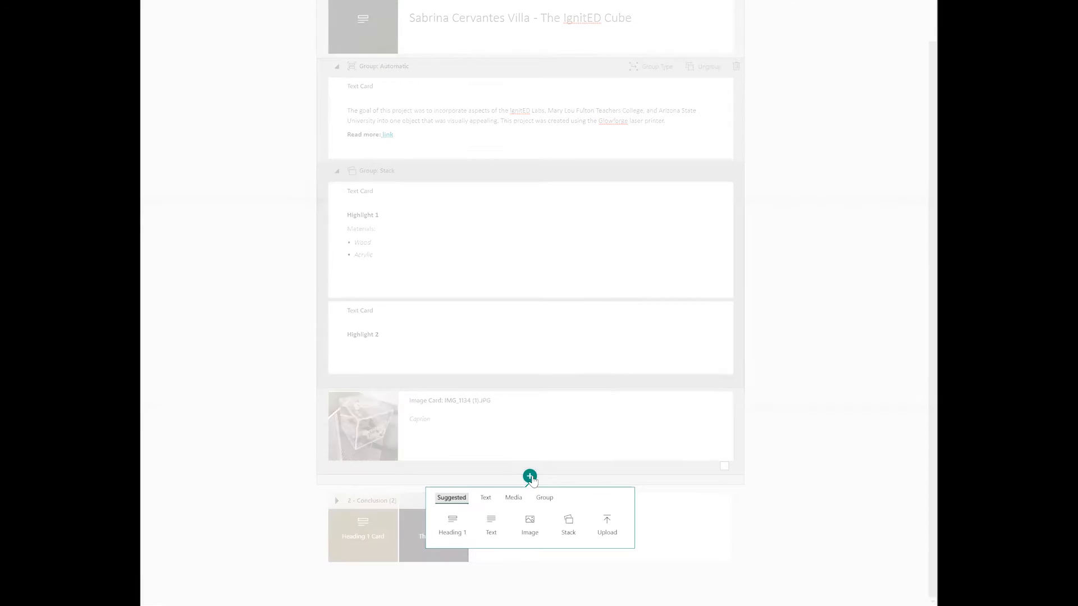
left_click(544, 498)
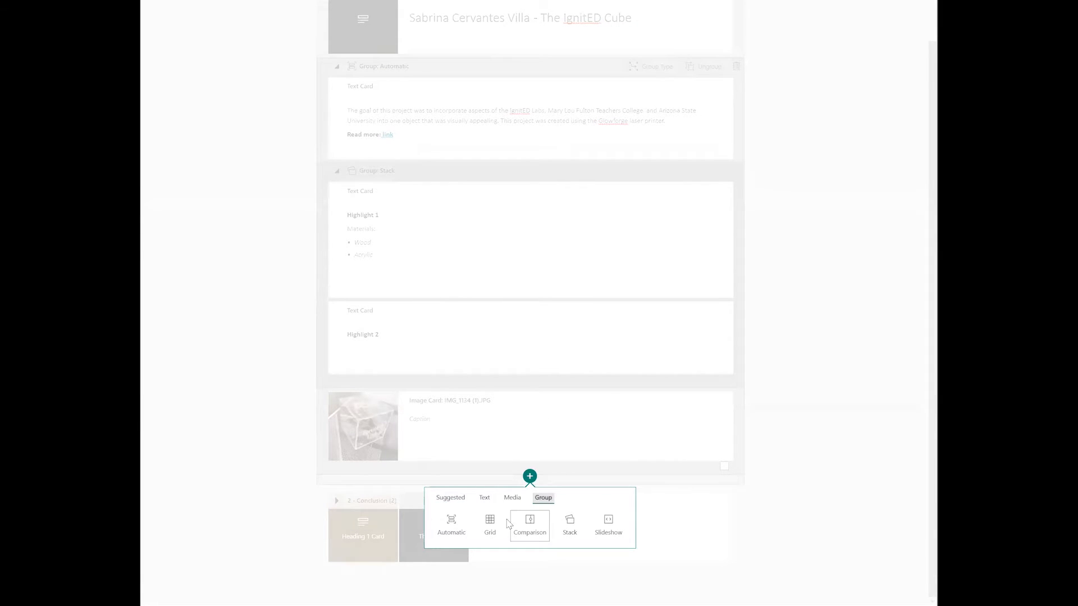
left_click(452, 525)
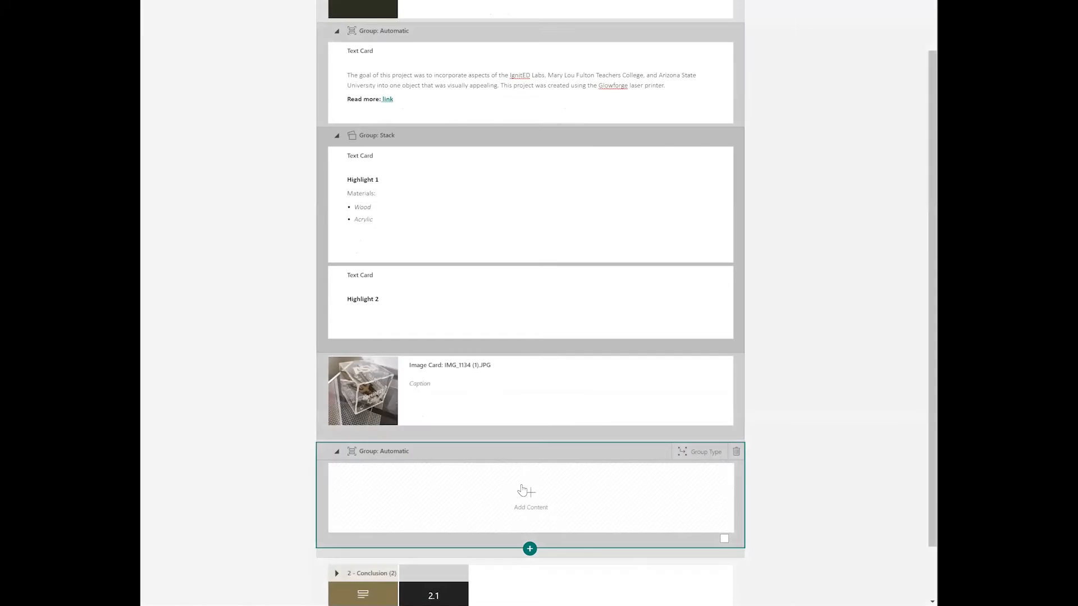
left_click(522, 491)
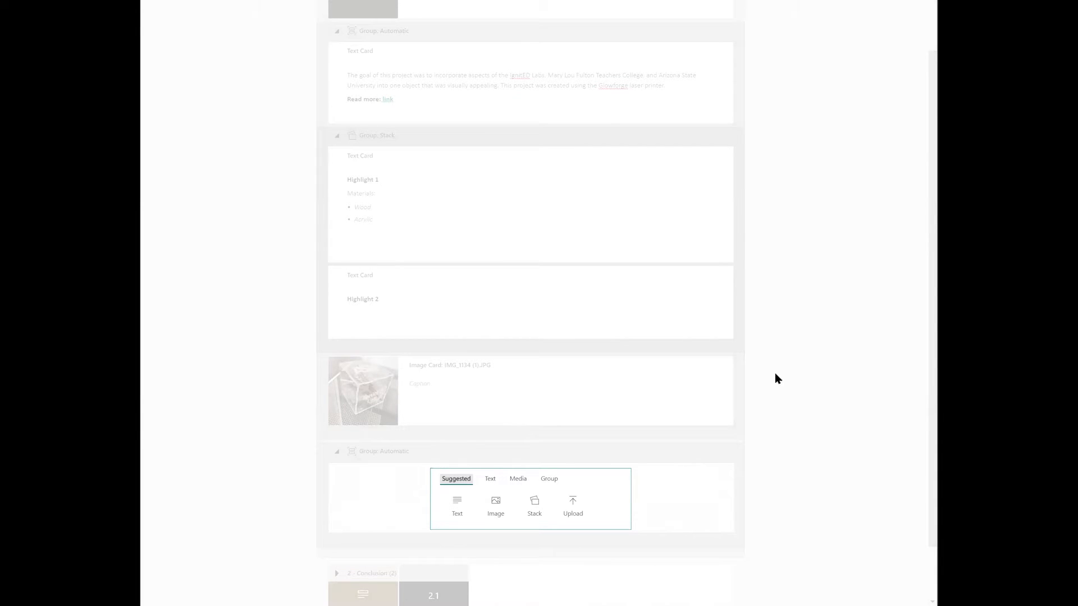
left_click(767, 430)
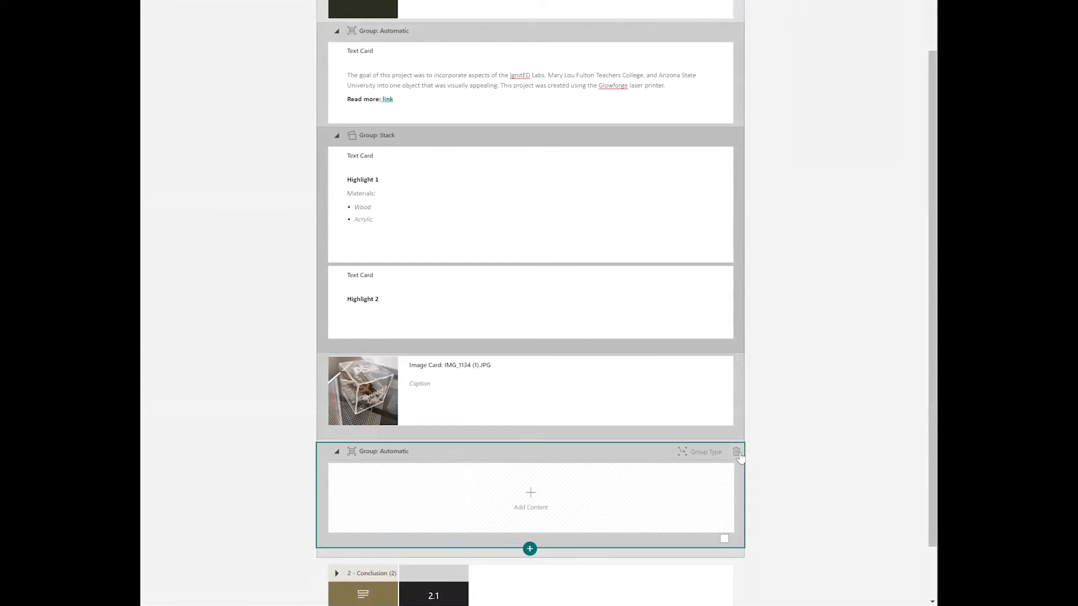
left_click(737, 453)
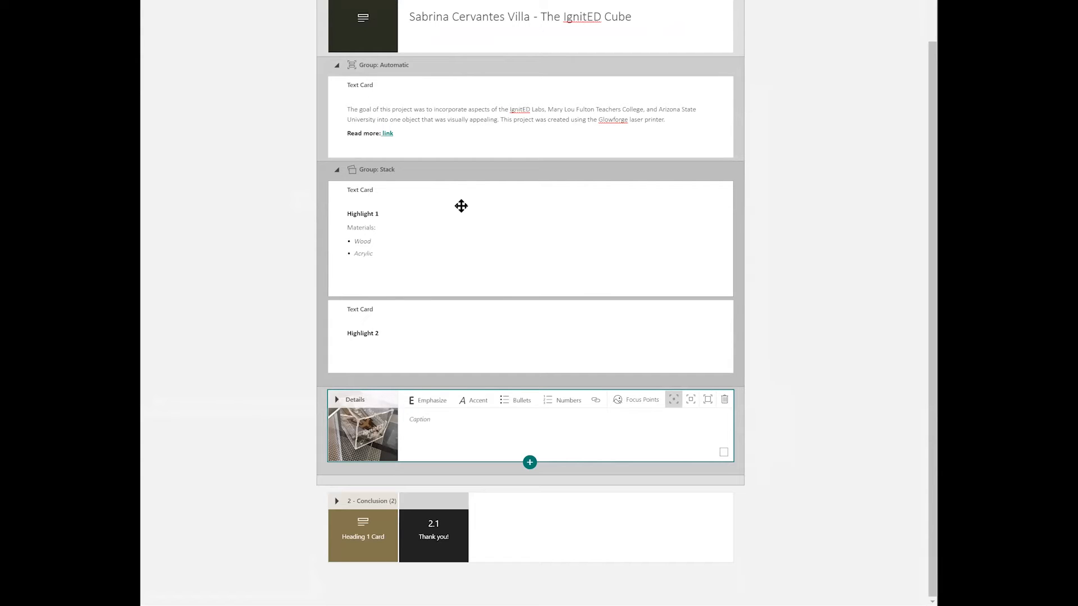
Step: Add a blank text card after the Highlight 2 card in the Stack group, then delete it
left_click(416, 199)
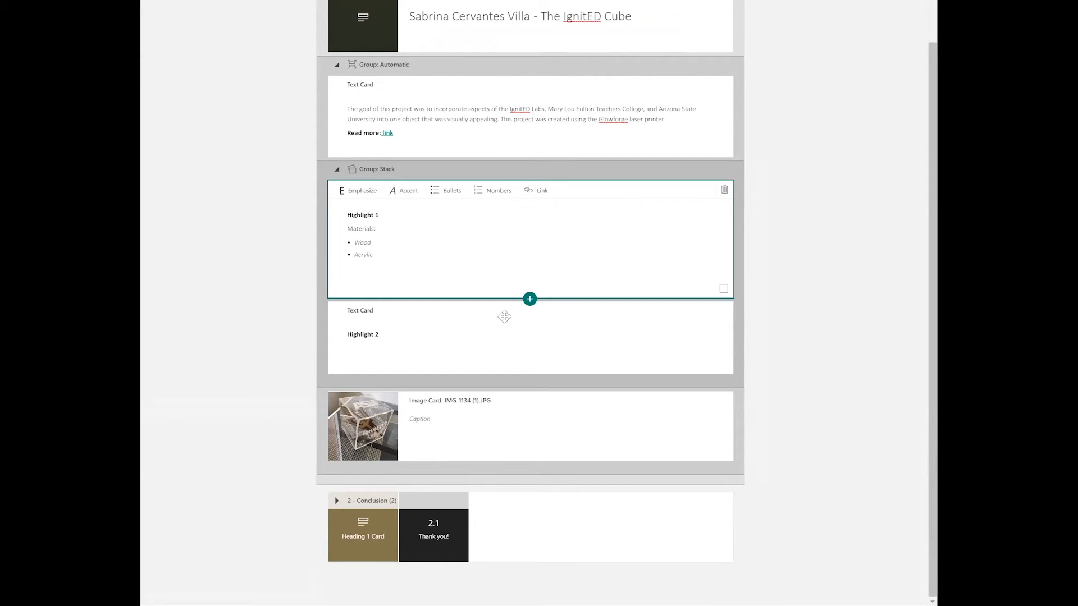
left_click(532, 351)
left_click(529, 375)
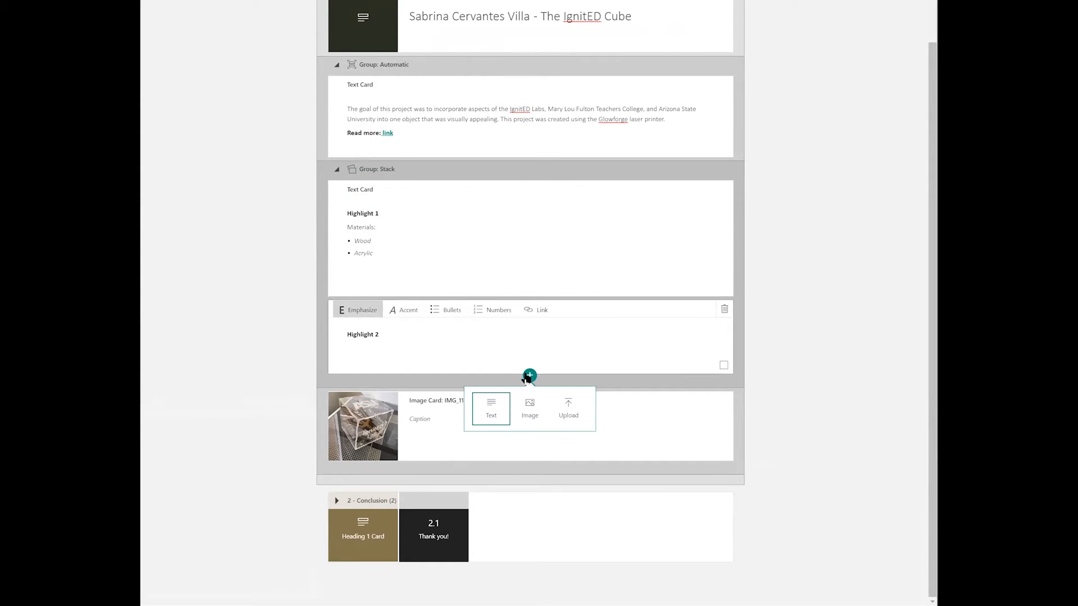
left_click(491, 409)
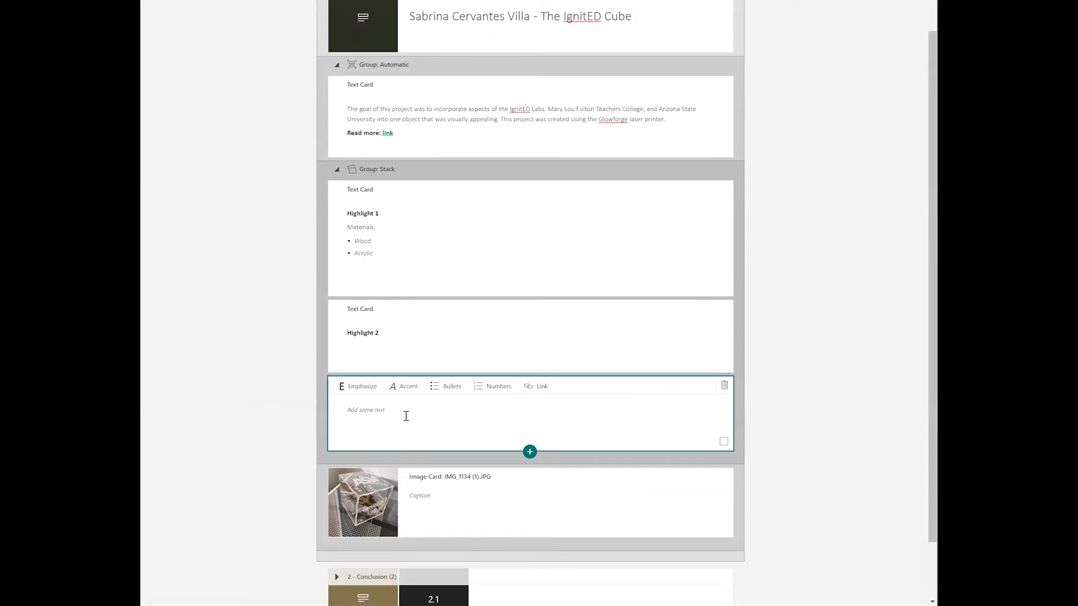
left_click_drag(643, 391, 645, 436)
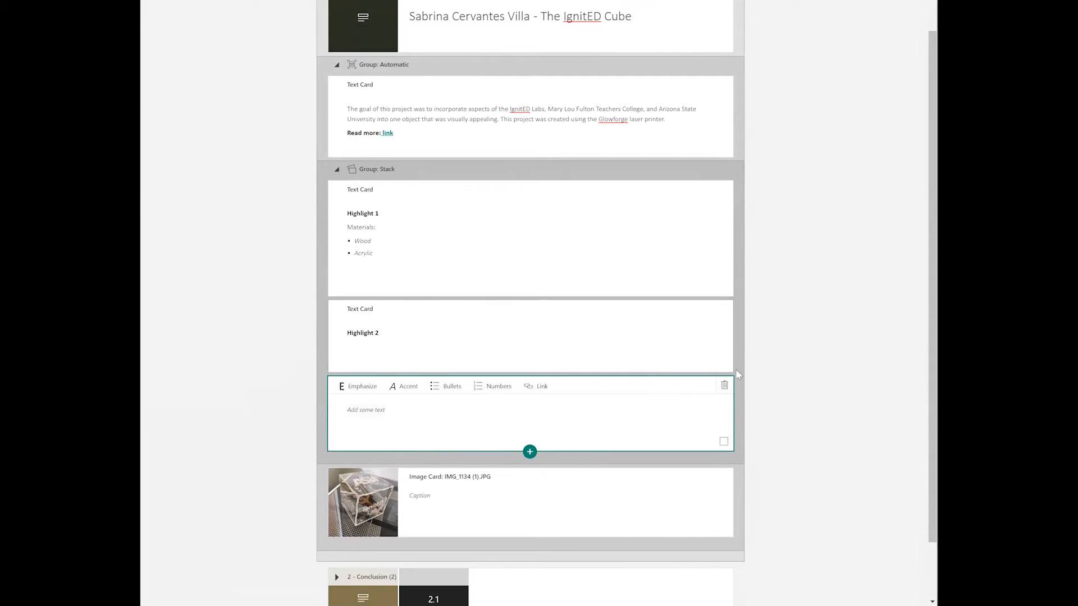
left_click(724, 385)
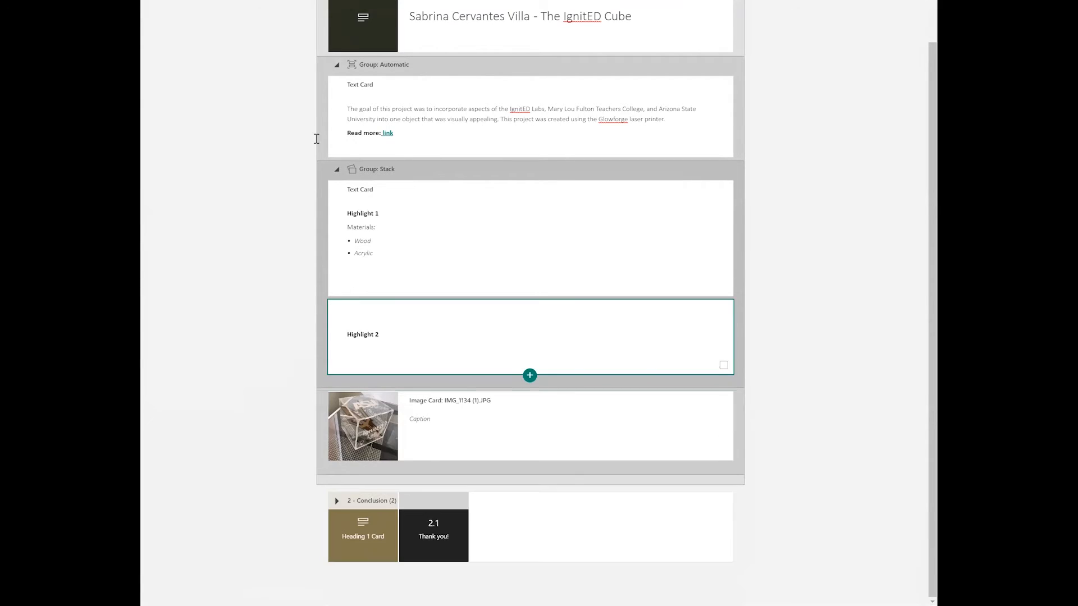
Step: Examine the formatting of the "Highlight 1" heading and the bulleted materials list in the stack's first card
left_click(441, 204)
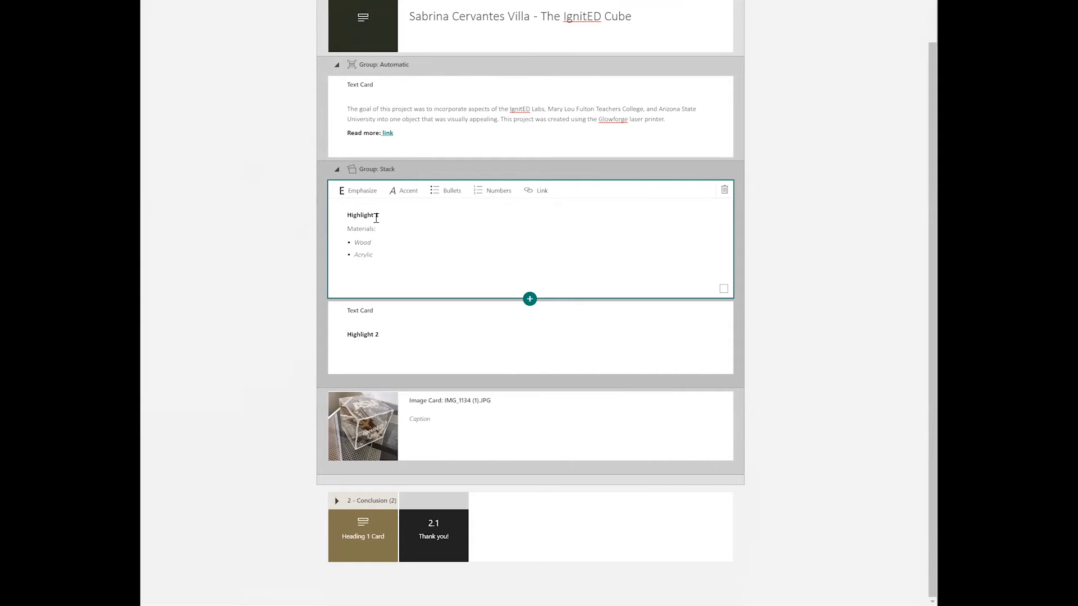
left_click_drag(382, 215, 347, 215)
left_click(435, 258)
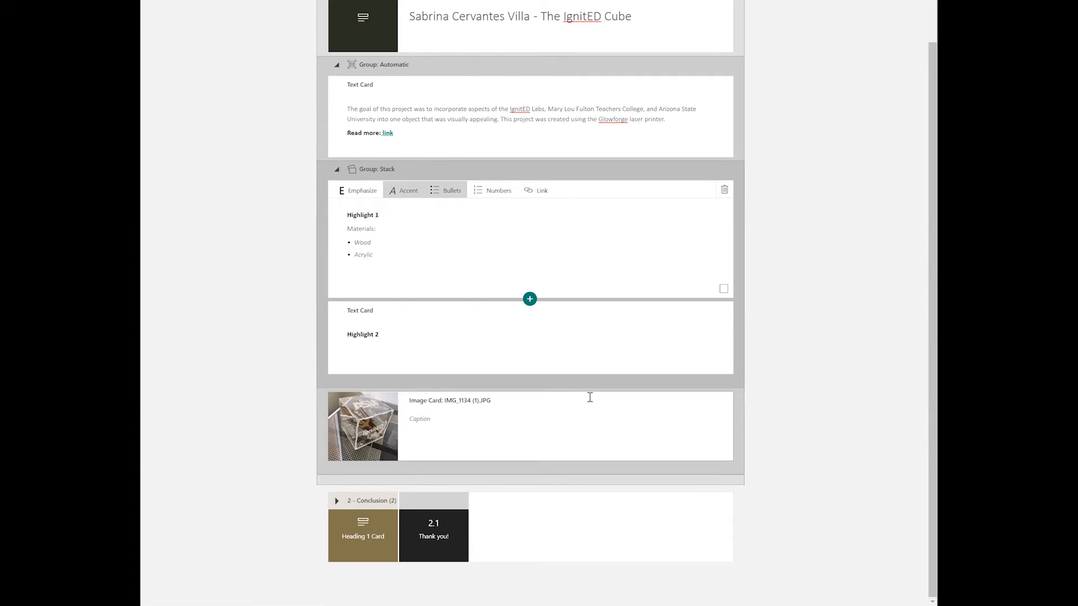
Step: Review the IgnitED Cube section's cards, select the project description card, and open the caption of image card IMG_1134 (1).JPG
scroll(433, 264, "up", 3)
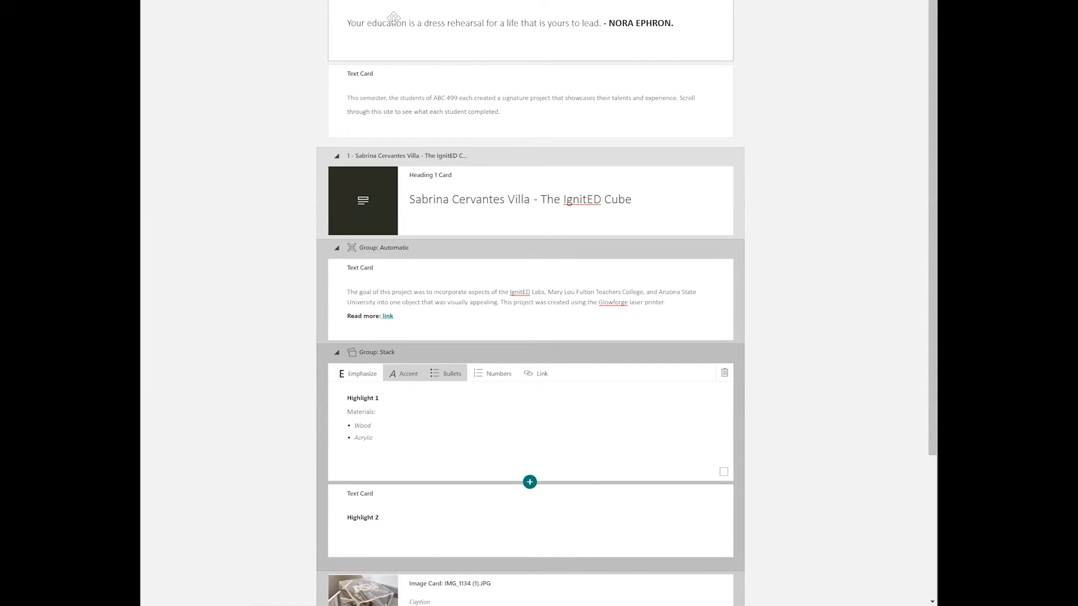
scroll(443, 246, "down", 1)
scroll(443, 245, "down", 3)
scroll(433, 163, "down", 1)
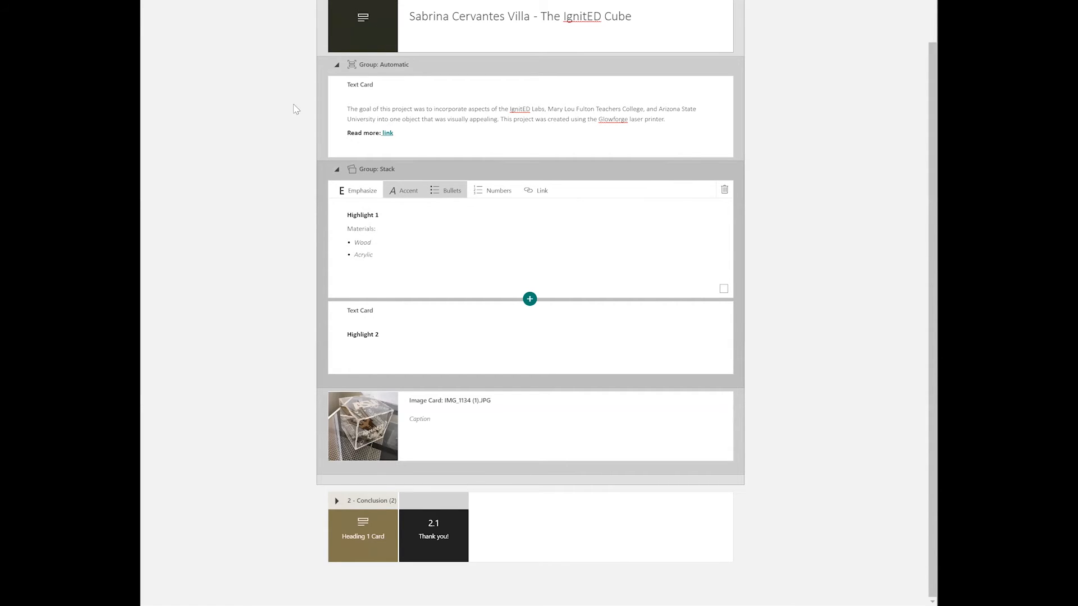
left_click(275, 123)
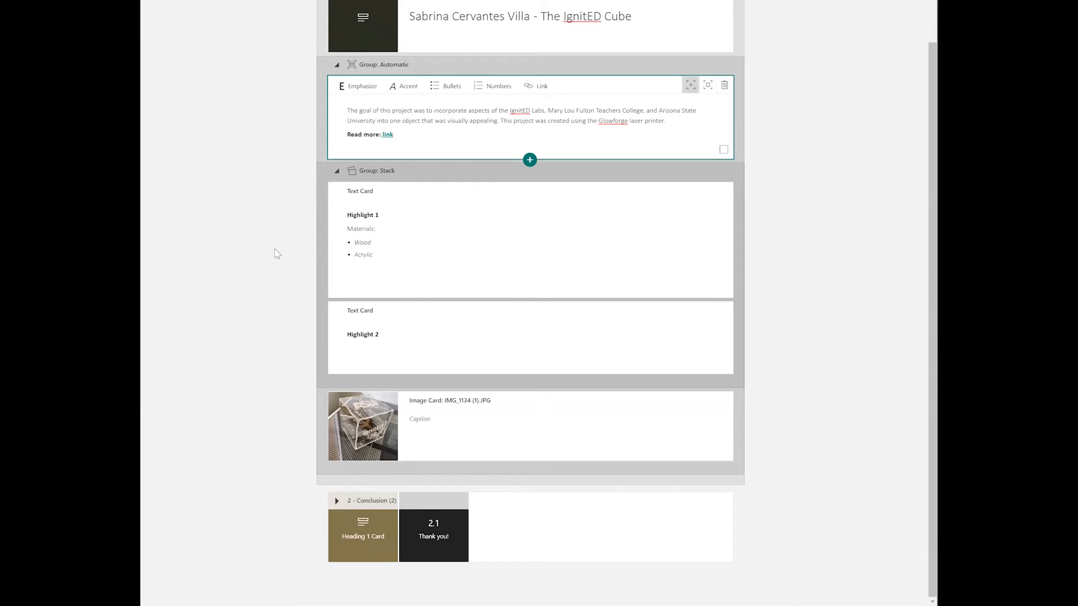
left_click(474, 425)
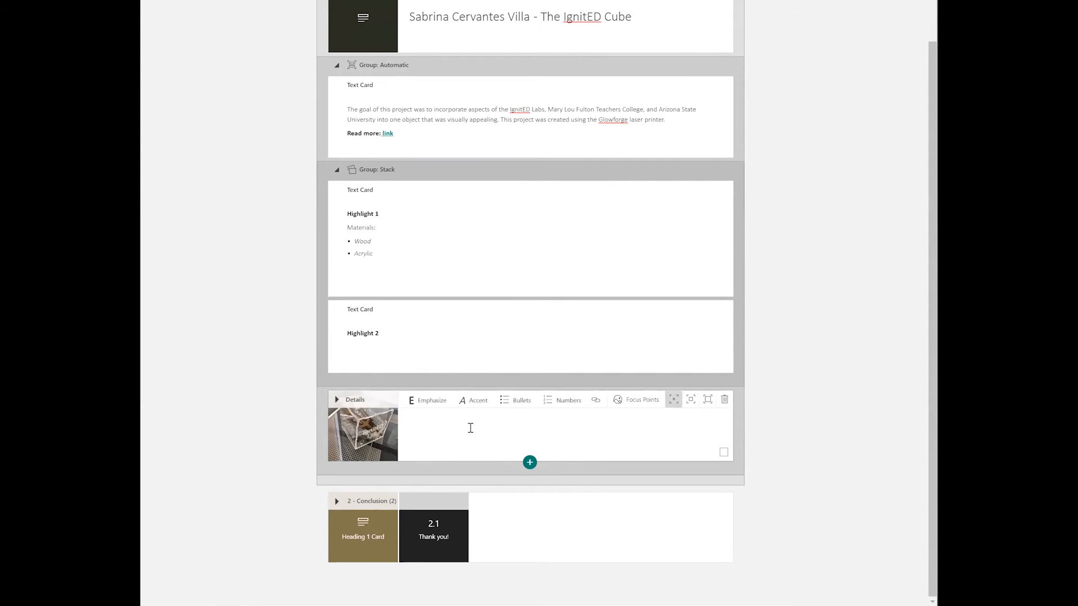
Step: Preview the Sway's design from the title page through the IgnitED Cube project to the Conclusion section
left_click(530, 464)
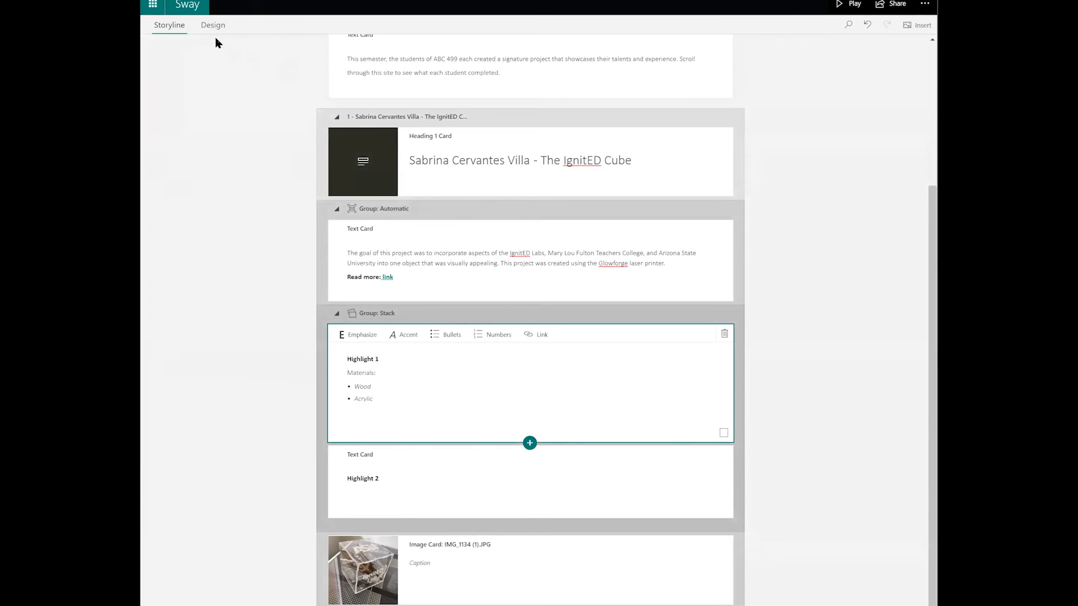
left_click(213, 28)
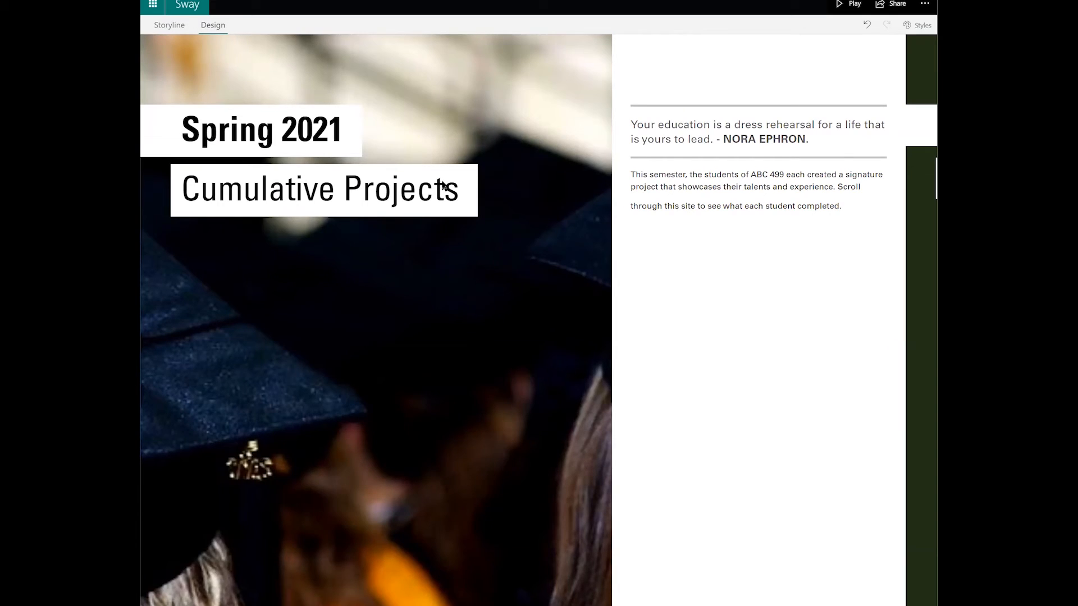
scroll(607, 433, "down", 5)
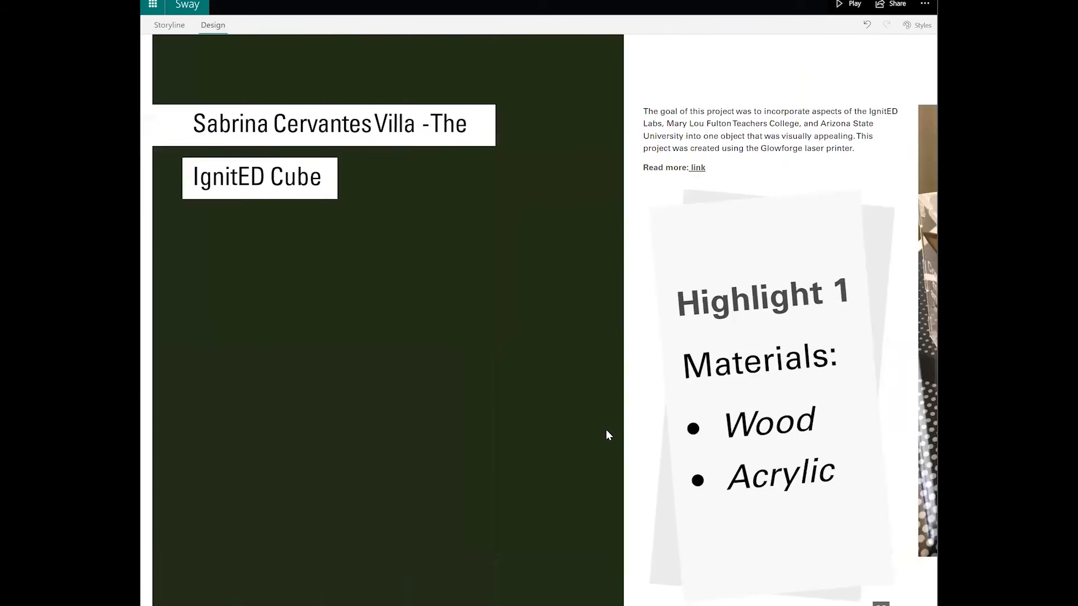
scroll(606, 431, "down", 3)
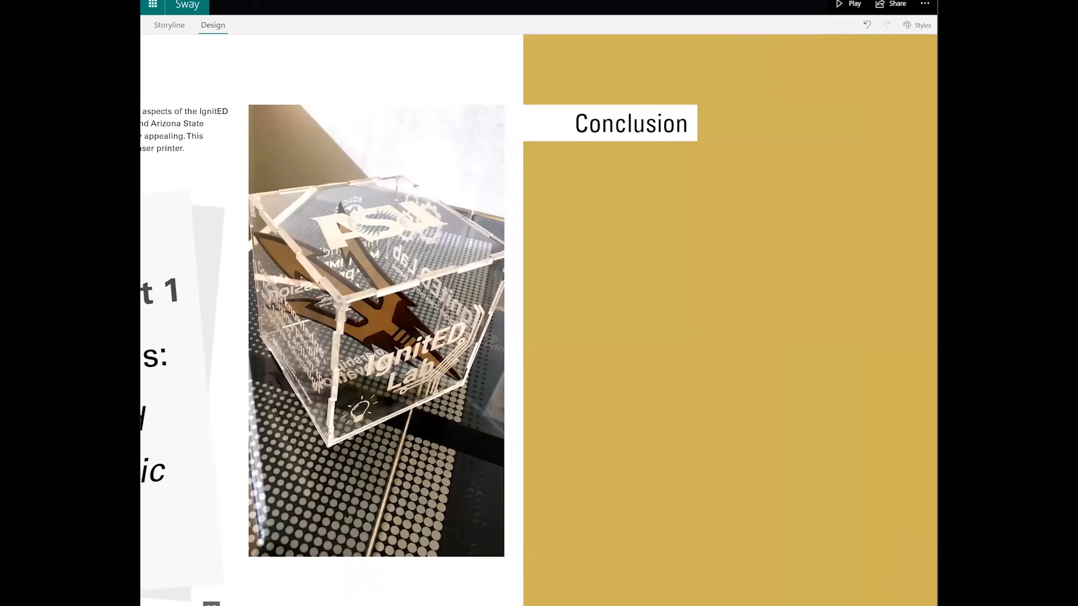
Step: Play the Sway, browse from the title page through the project section, and return to the title page
left_click(848, 4)
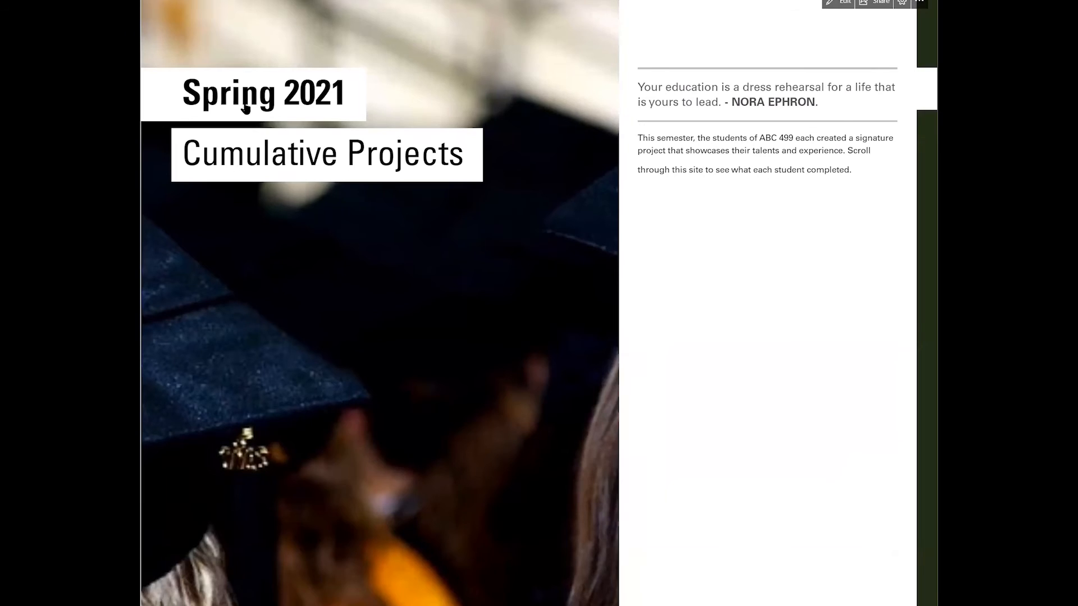
scroll(323, 361, "down", 3)
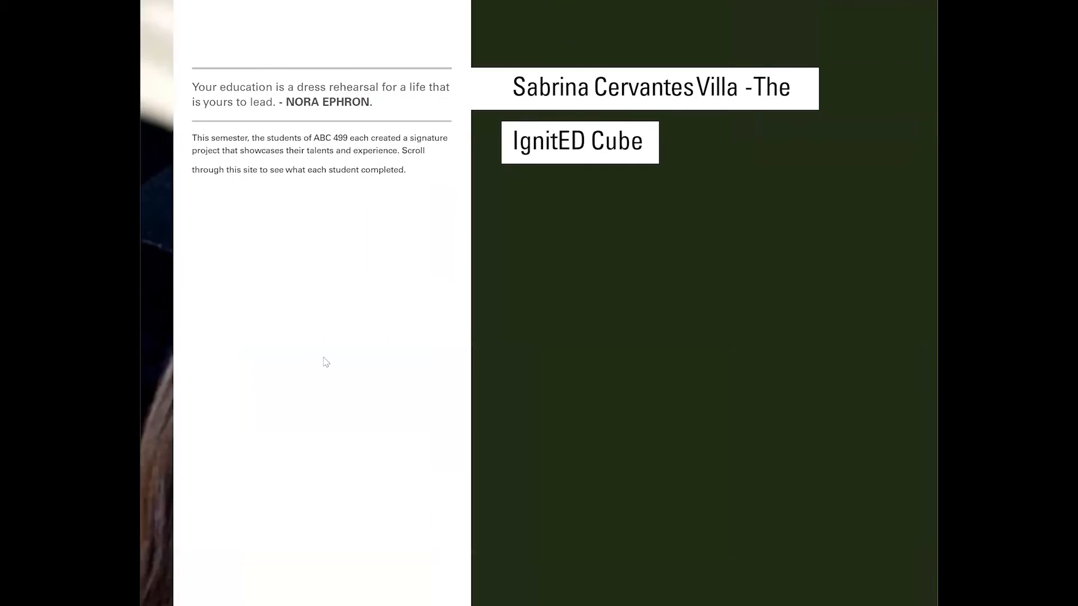
scroll(325, 362, "down", 3)
scroll(335, 338, "up", 6)
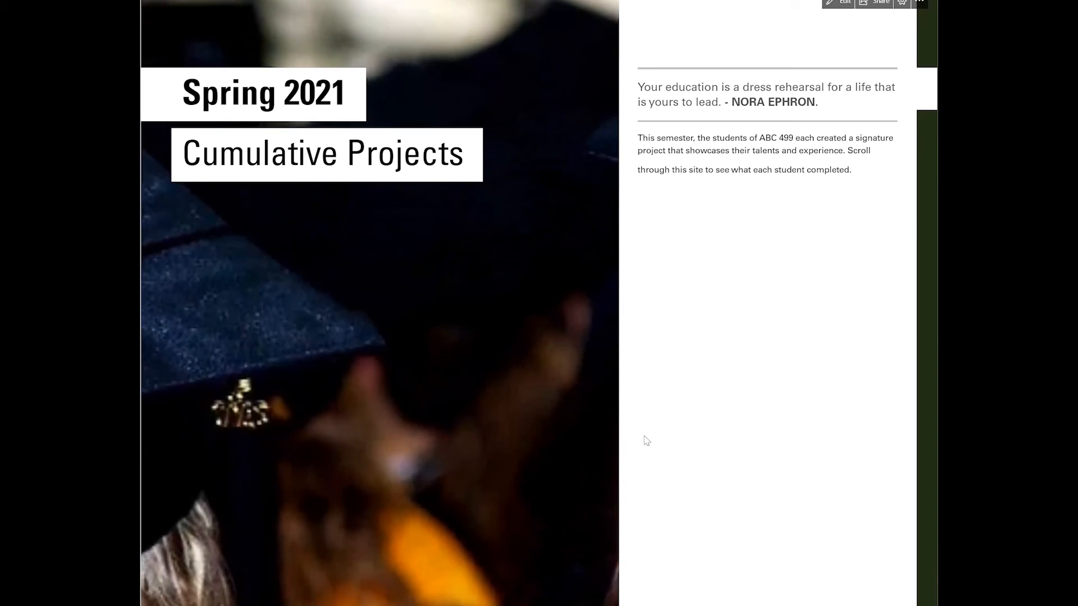
Step: Review the sharing options for anyone with a link, comparing edit and view invitations, and preview the visual link thumbnail without copying it
left_click(859, 6)
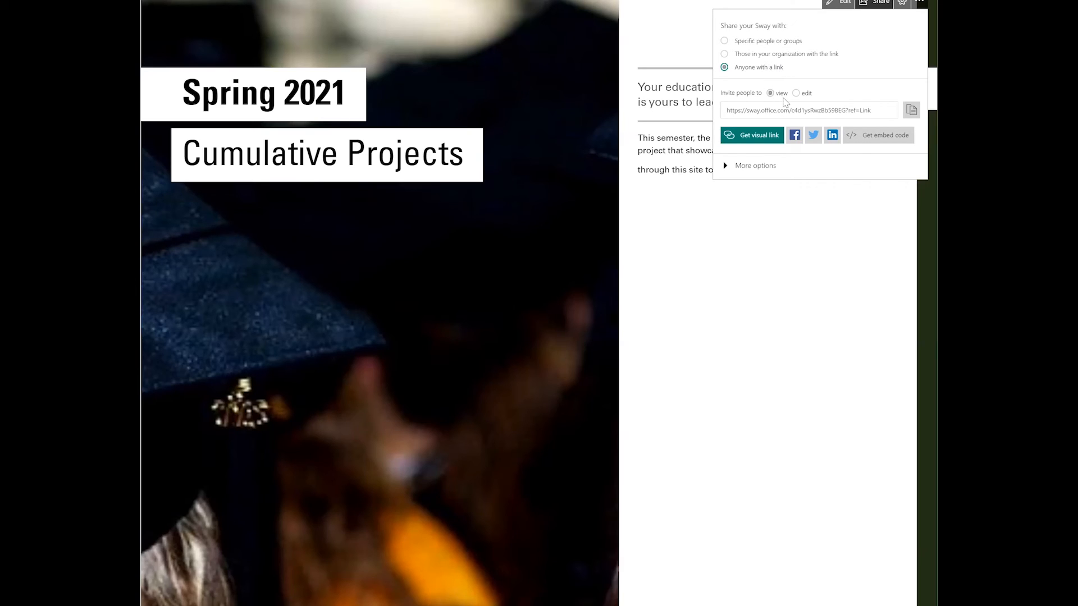
left_click(796, 95)
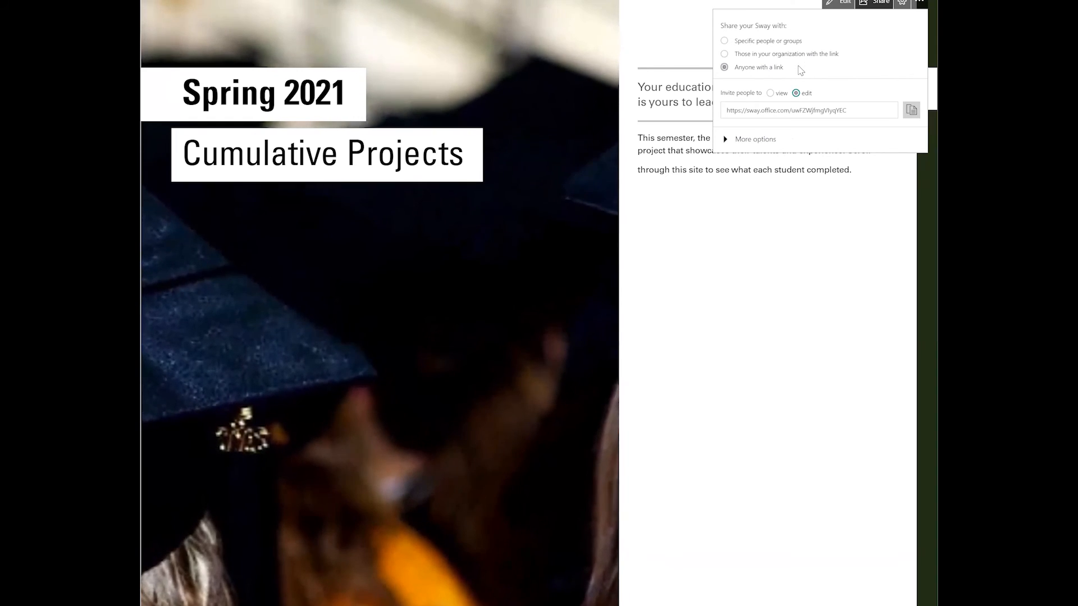
left_click(773, 94)
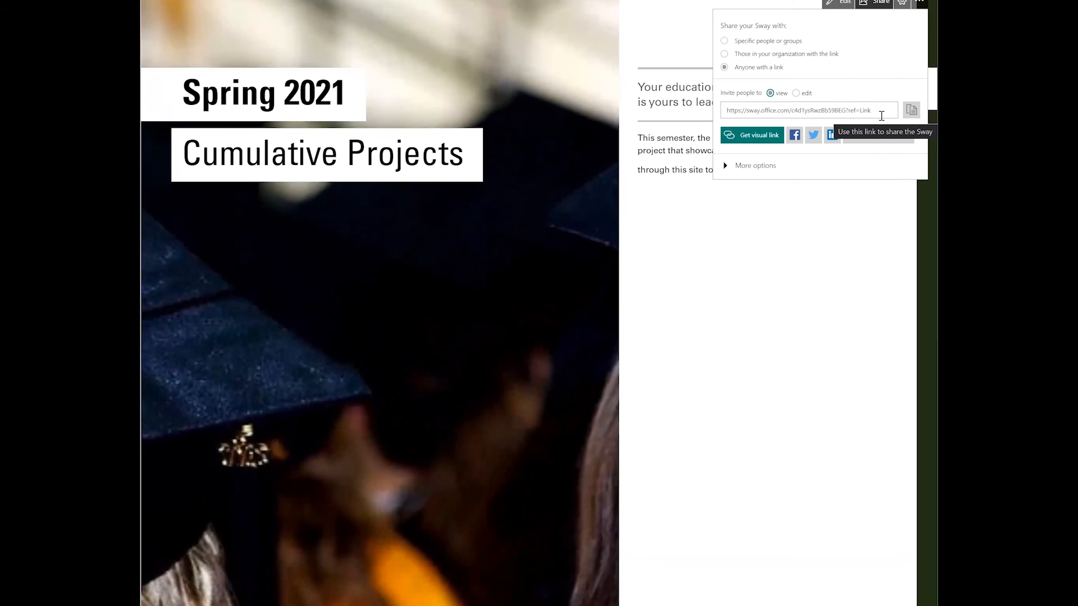
left_click(755, 134)
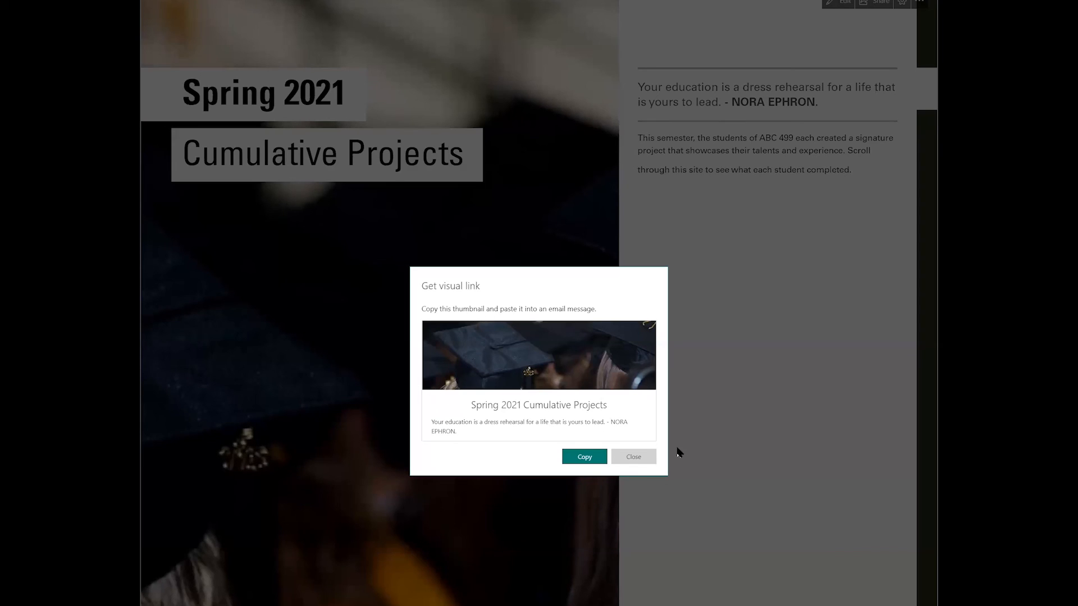
left_click(633, 456)
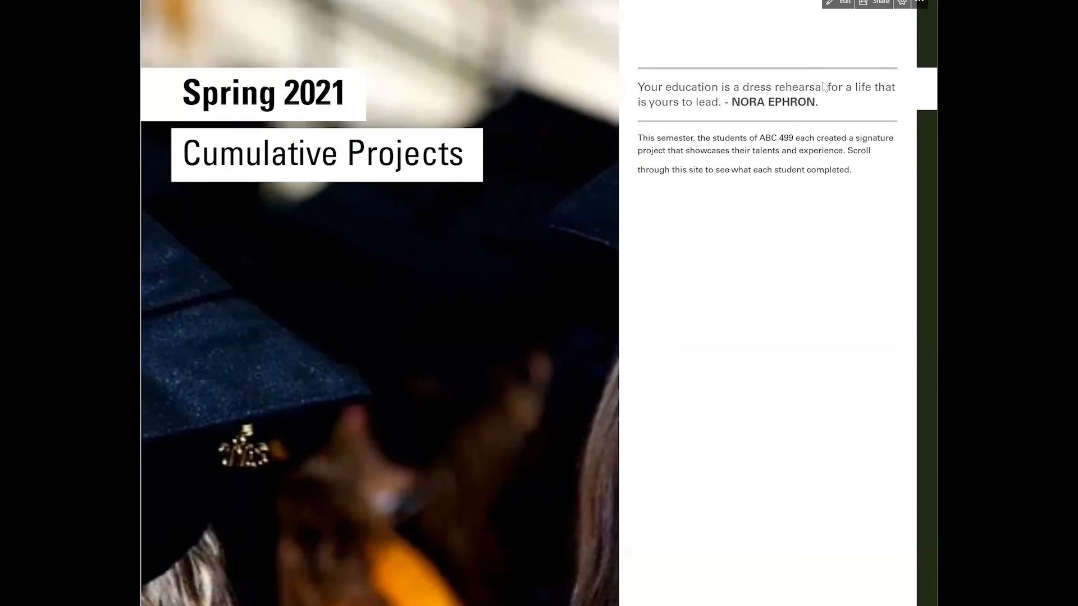
Step: Return to editing the Sway's storyline and review its cards from the title card to the image card
left_click(839, 6)
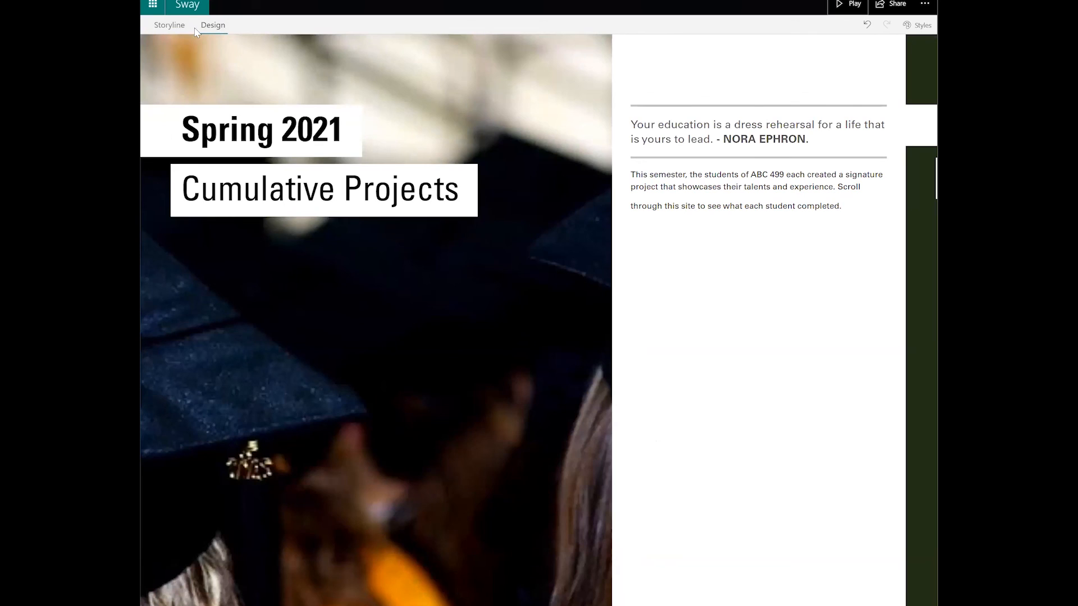
left_click(169, 25)
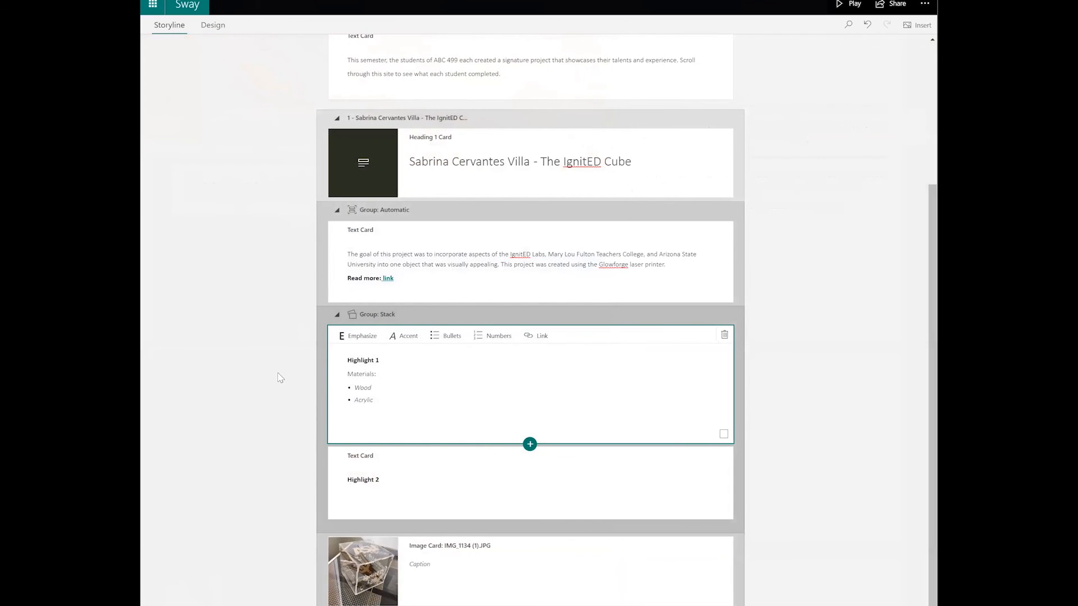
left_click(276, 374)
scroll(277, 379, "up", 3)
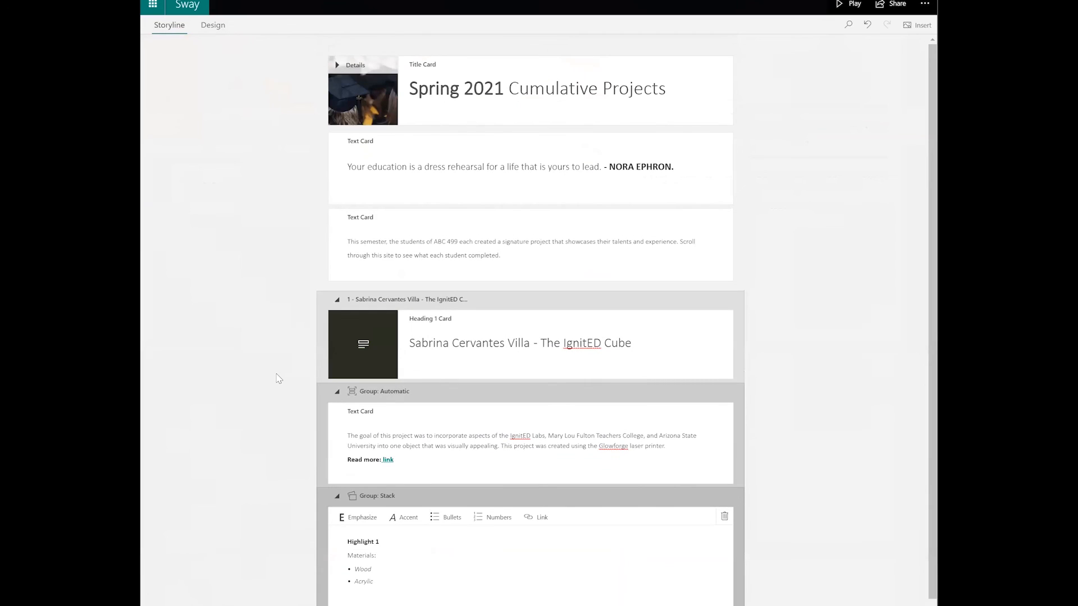
scroll(277, 379, "down", 3)
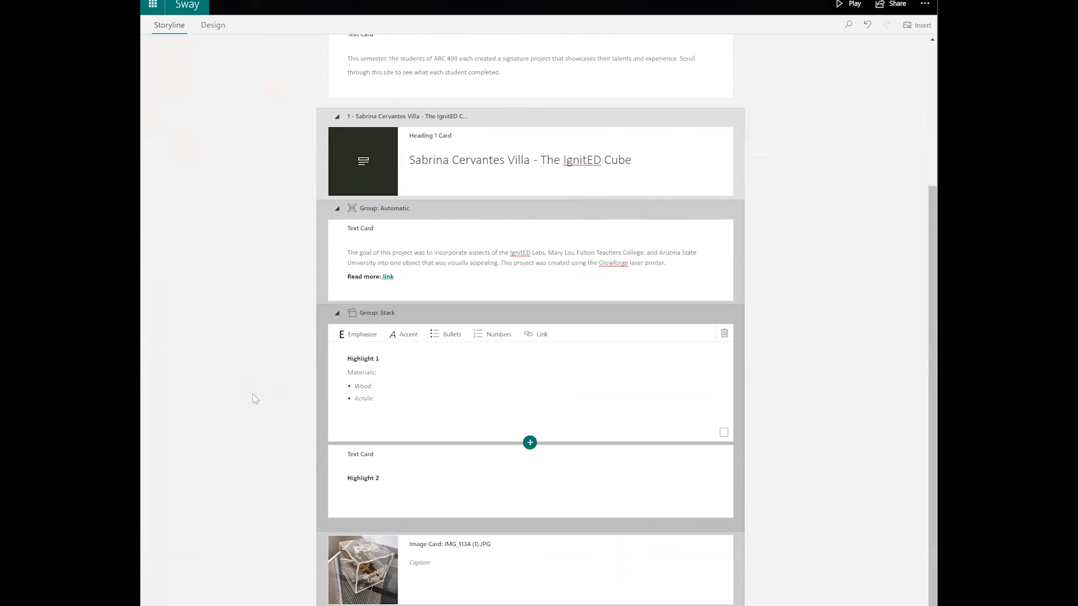
scroll(256, 399, "up", 3)
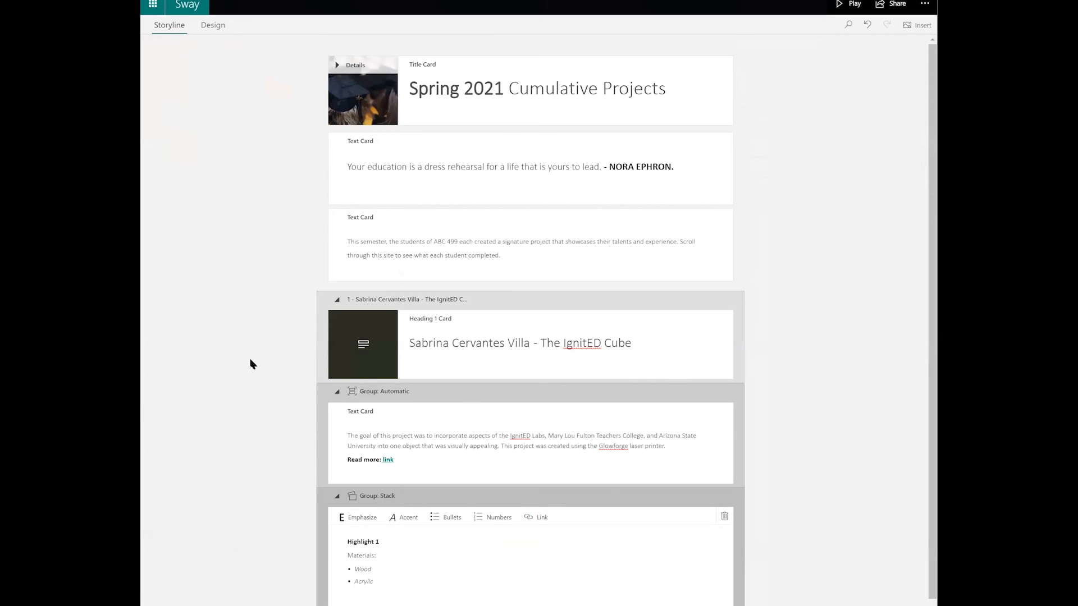